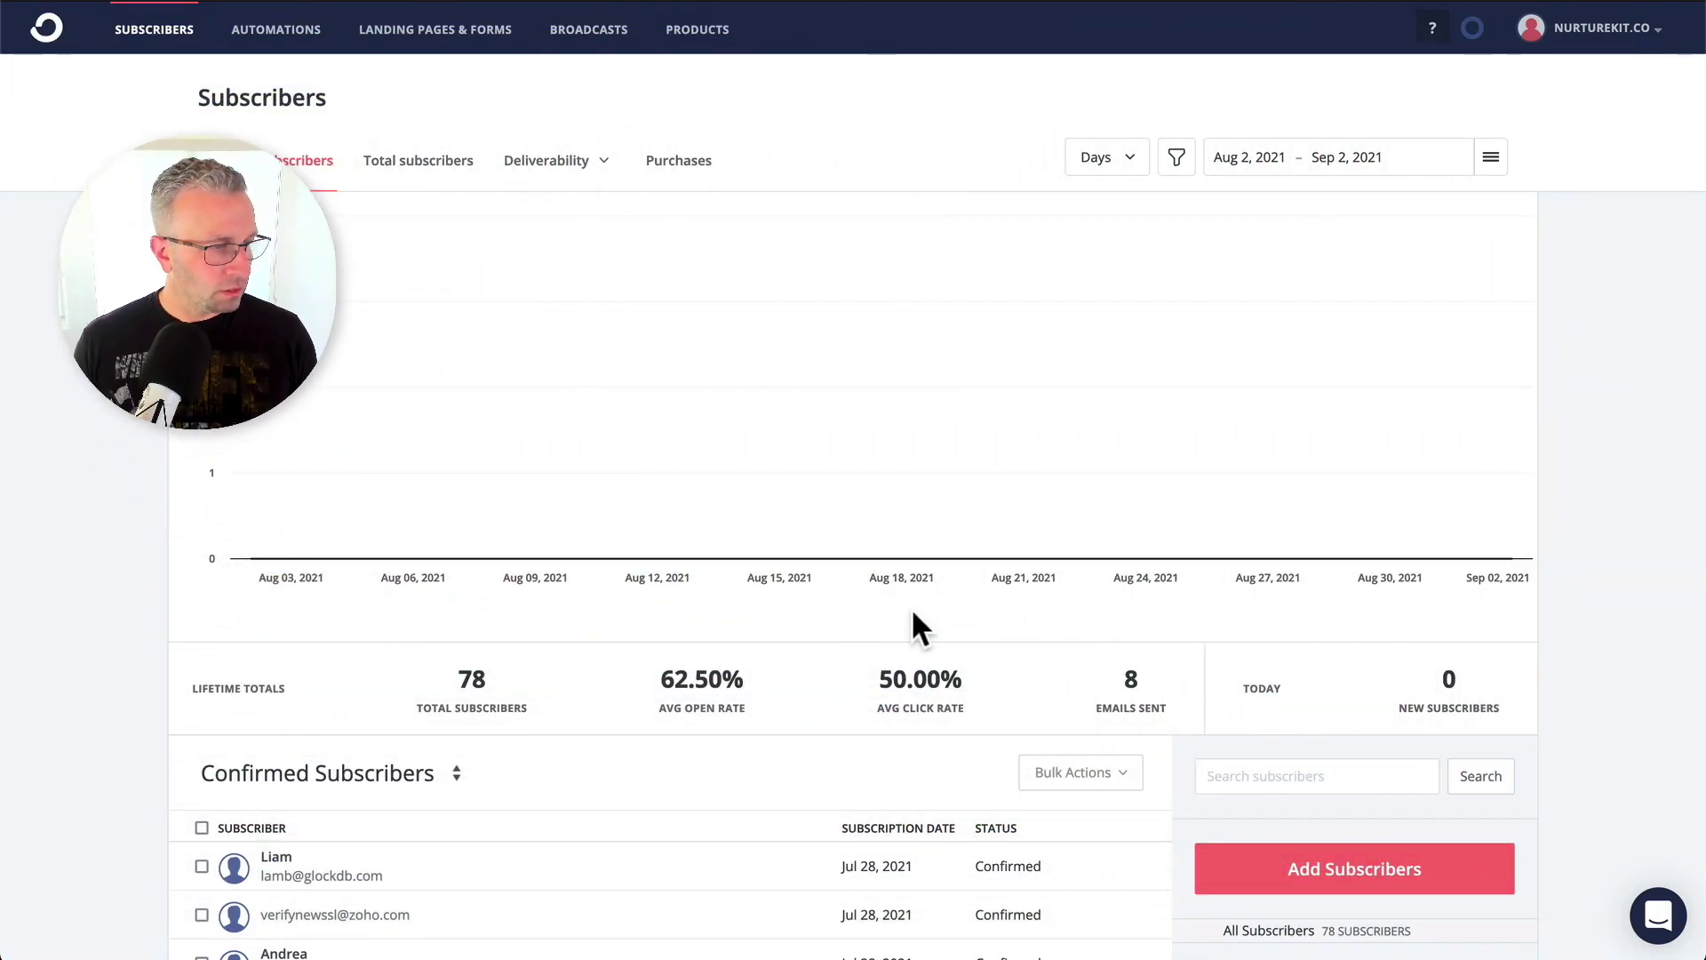
pyautogui.scroll(-3, 913, 625)
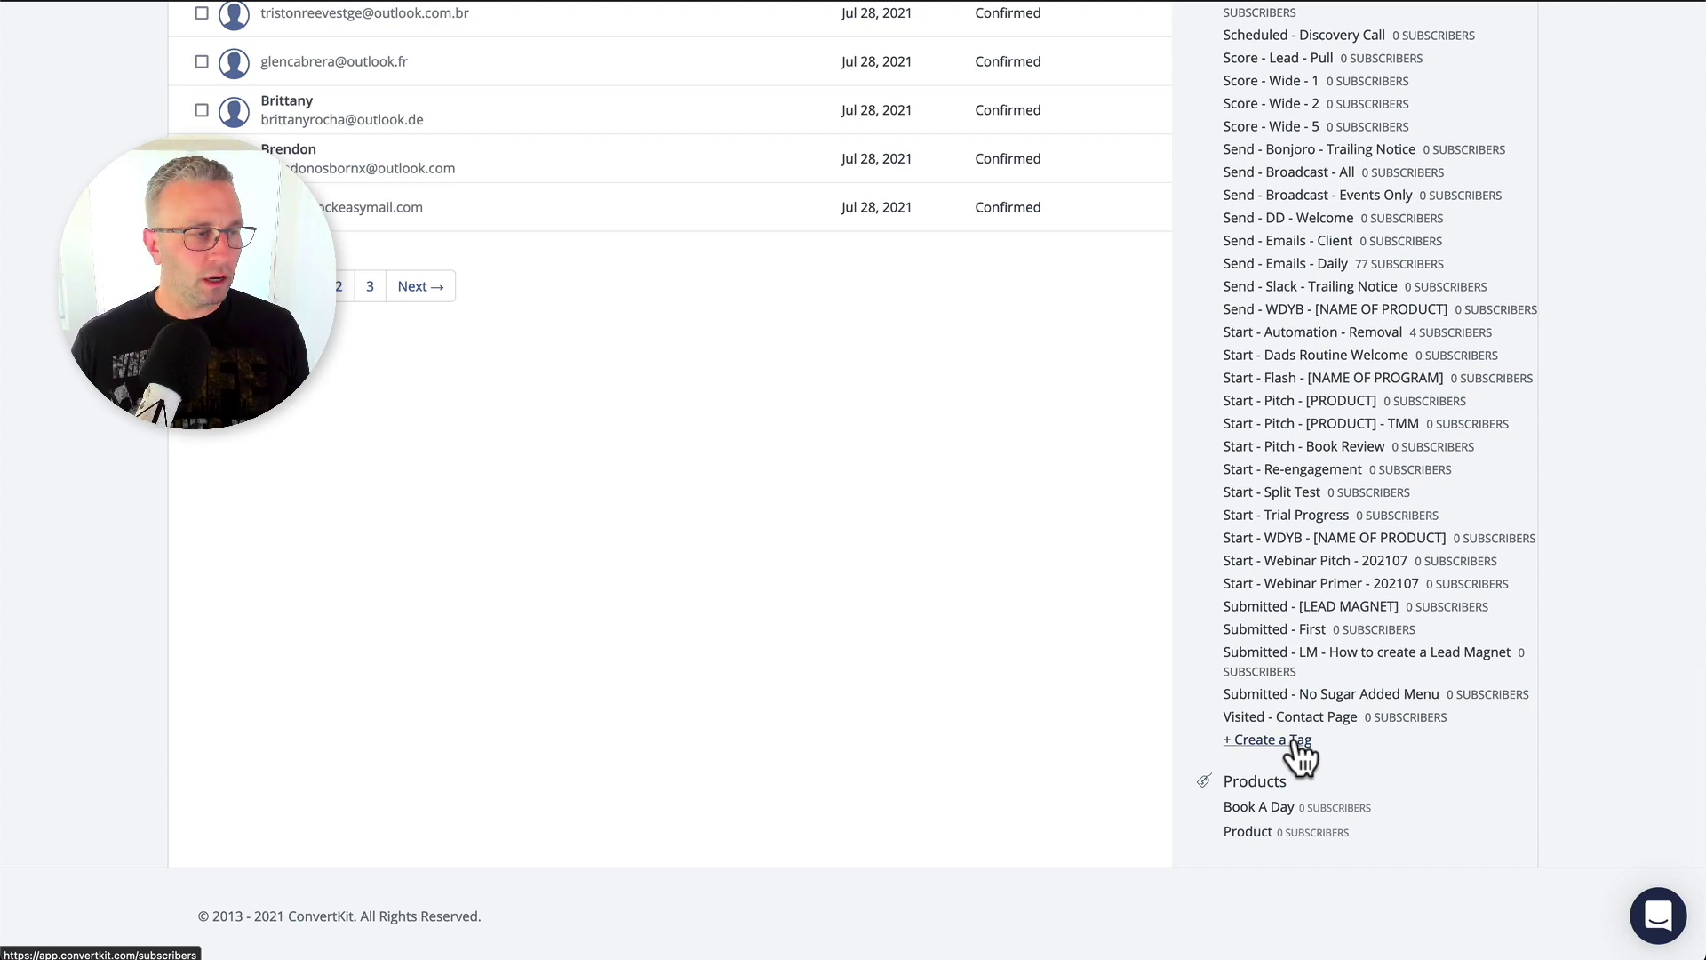
# Create and save a new tag named 'Import - YouTube - Import Subs' from the Tags sidebar.
pyautogui.click(1295, 746)
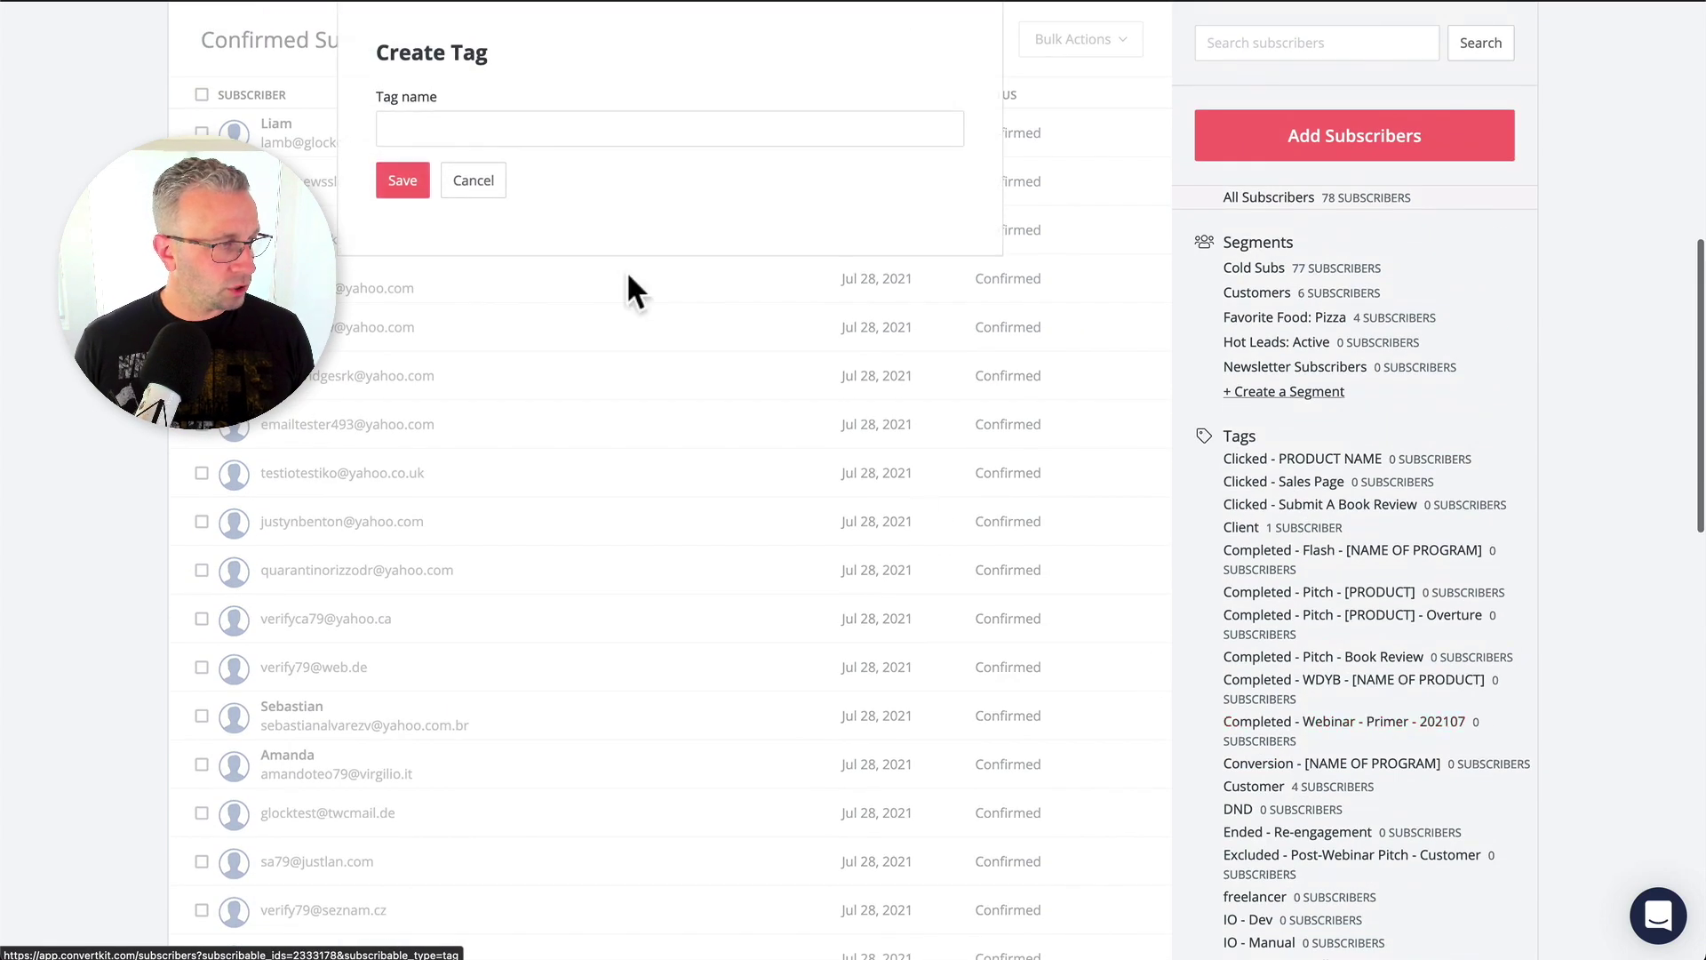
pyautogui.click(583, 134)
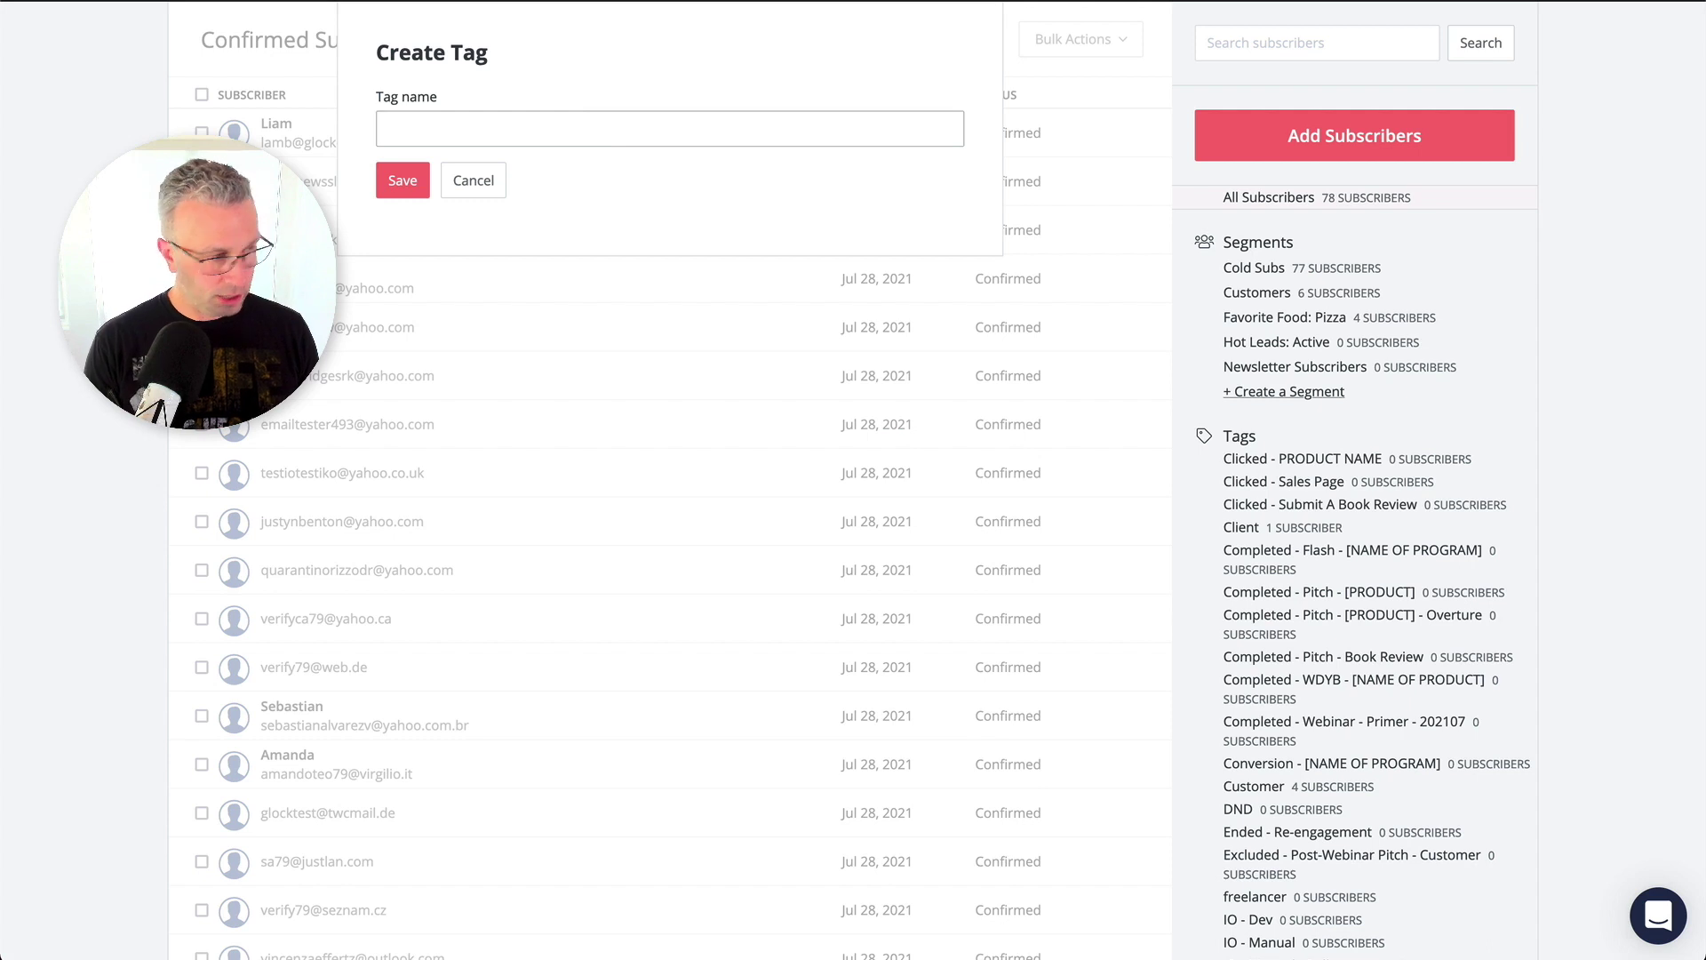
pyautogui.write('Import - YouTube - Import Subs')
pyautogui.click(395, 180)
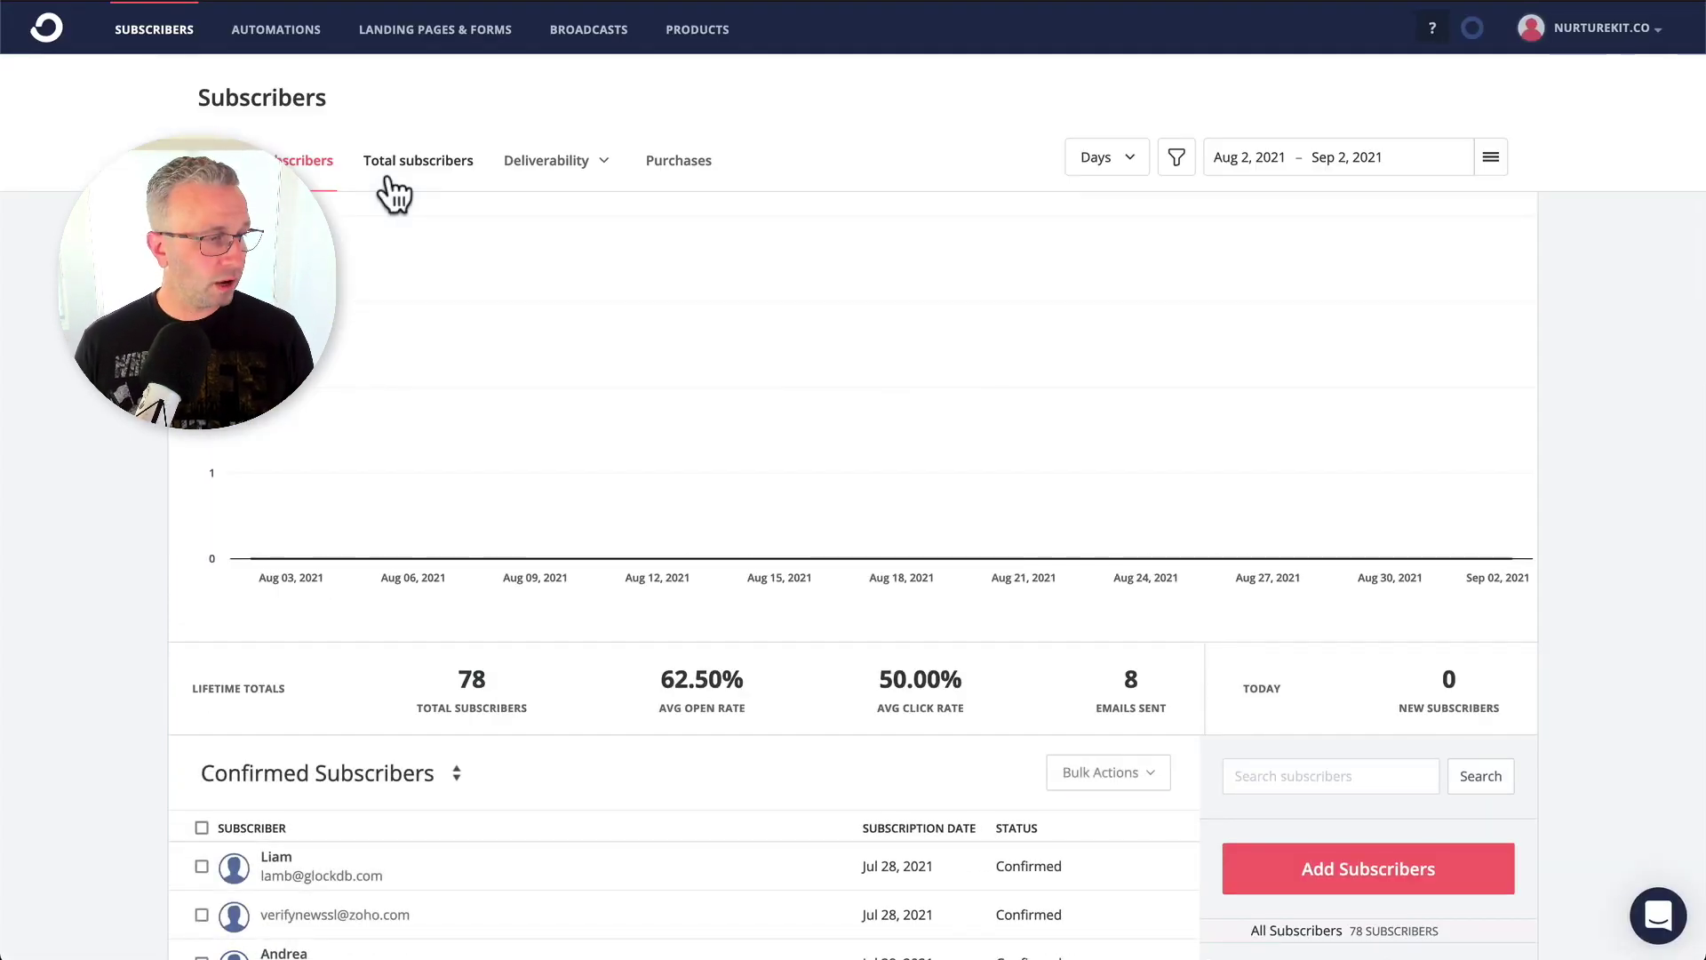
# Add a single subscriber manually, entering the subscriber's first name and e-mail address.
pyautogui.click(1425, 880)
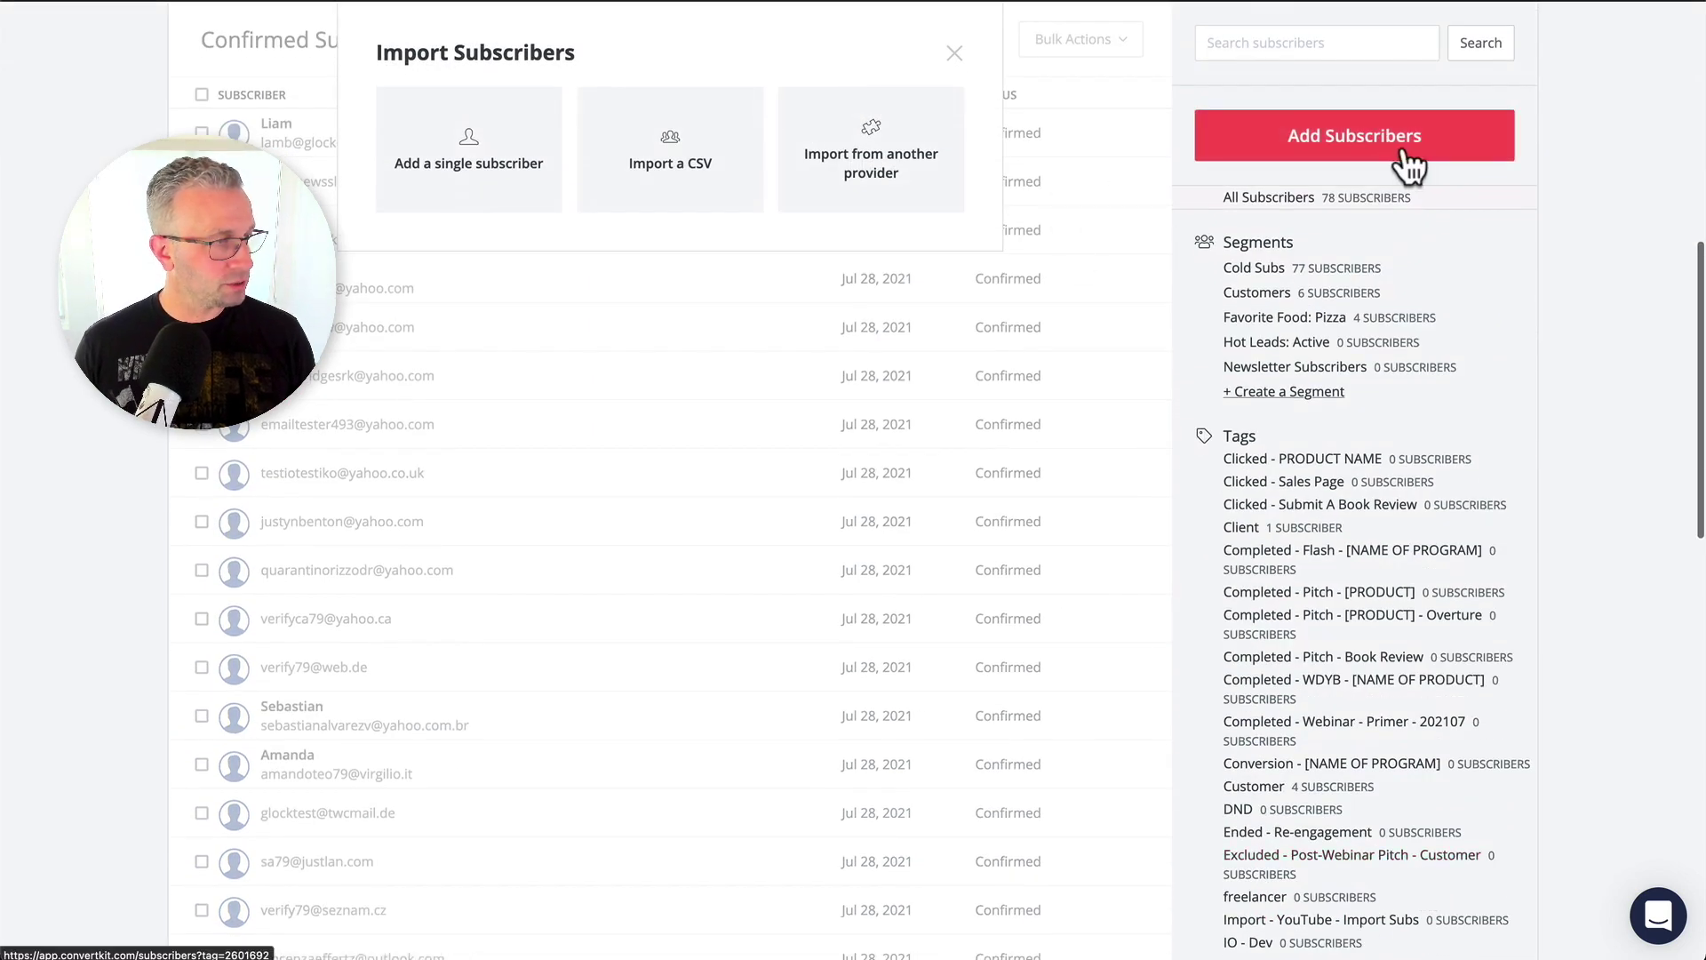
pyautogui.click(513, 174)
pyautogui.click(491, 216)
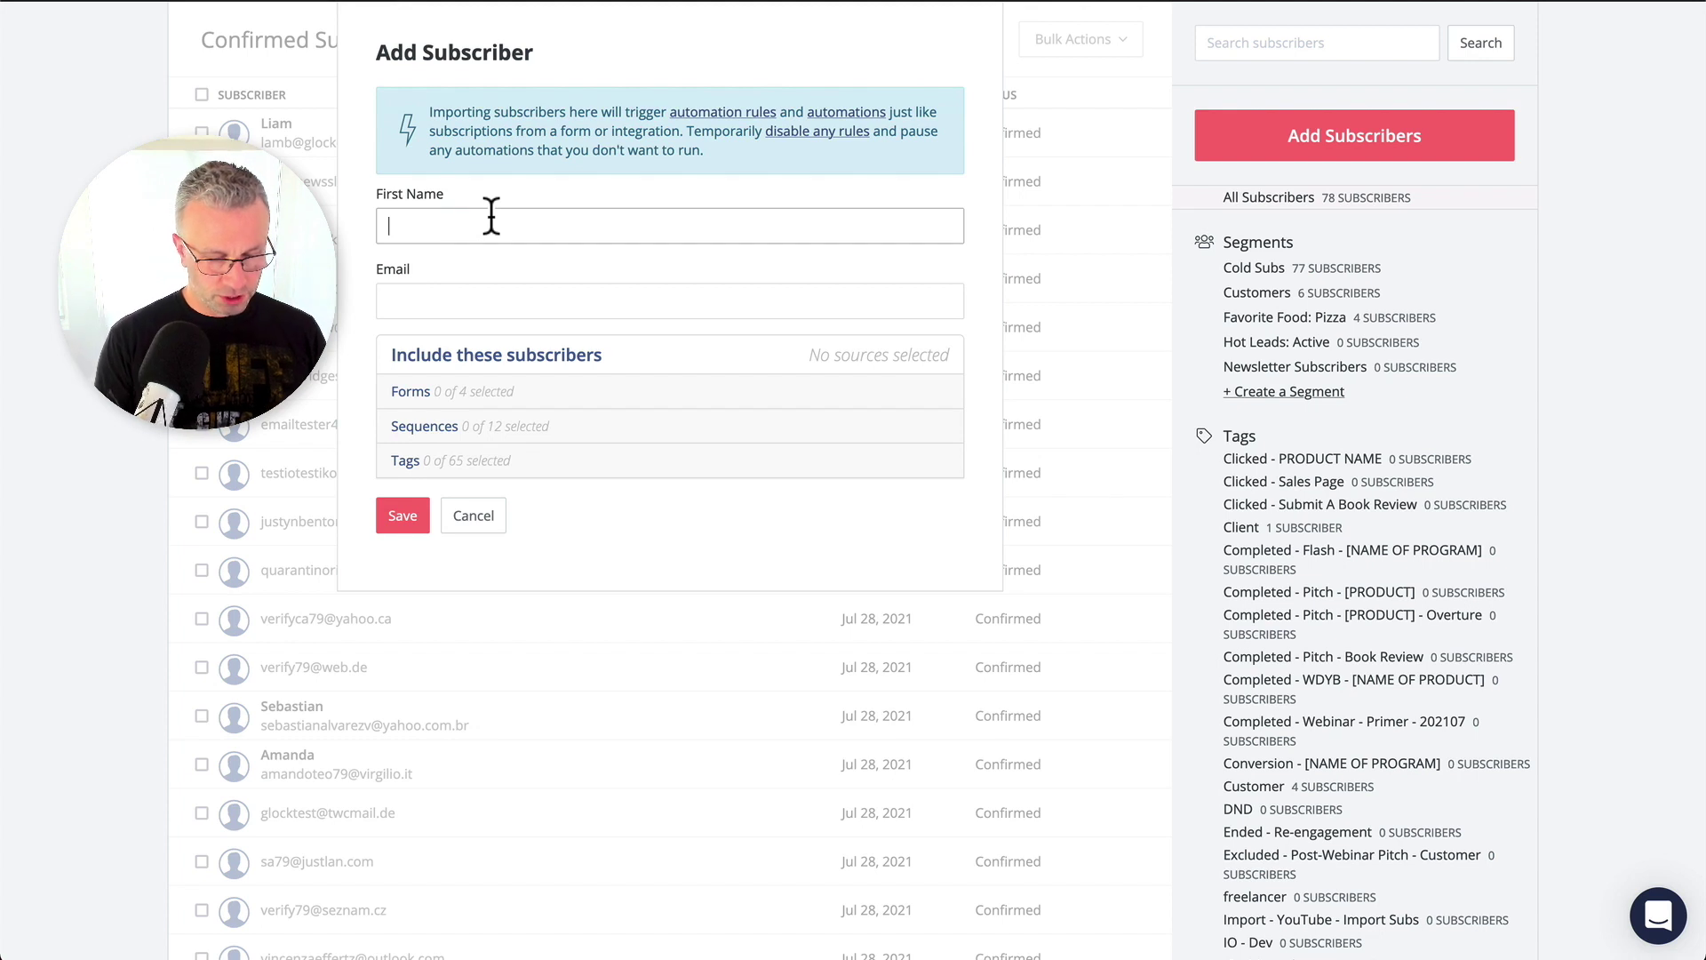
pyautogui.write('John')
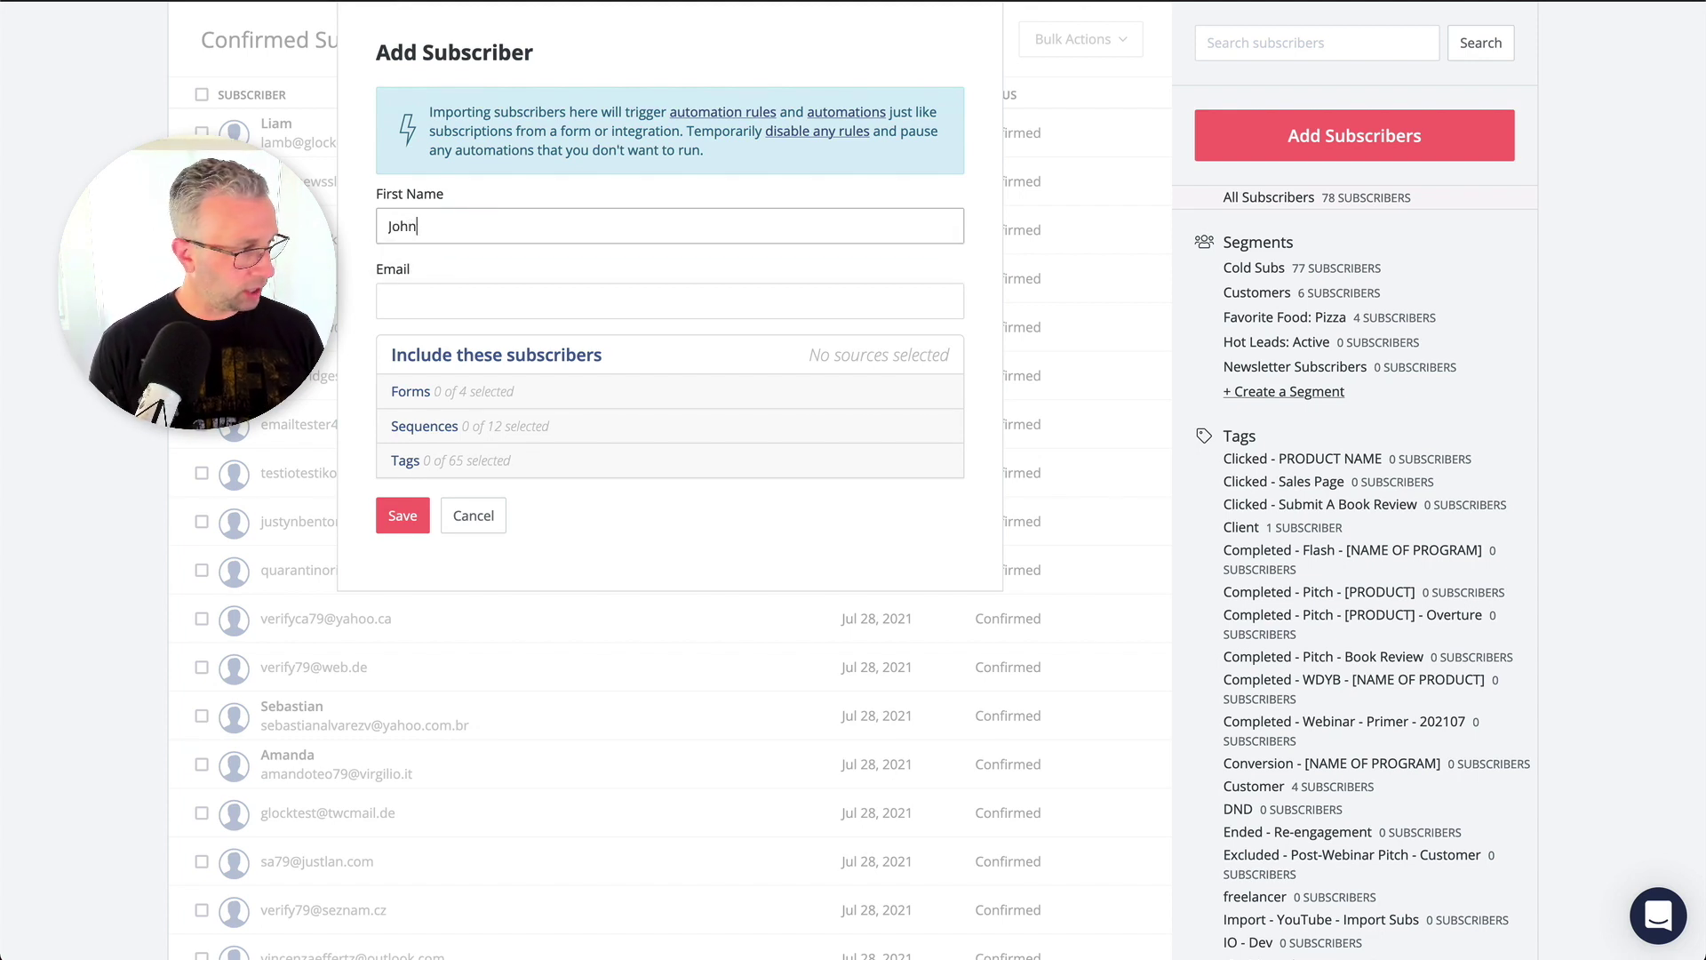
pyautogui.click(491, 293)
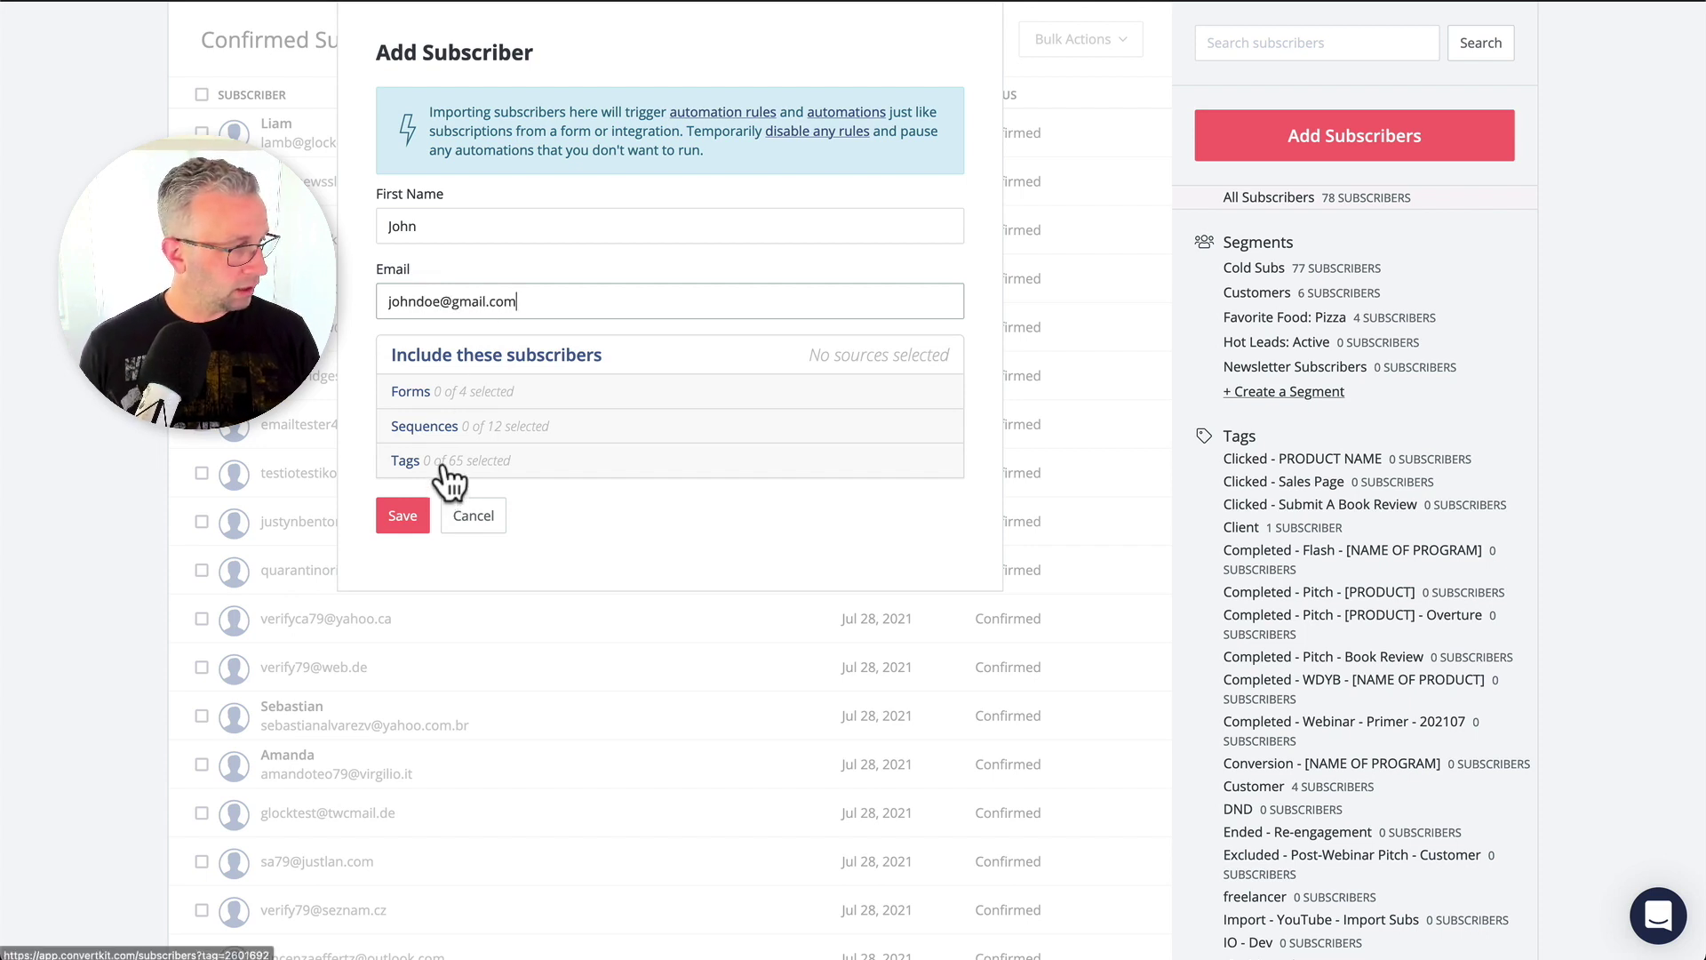
# Tag the subscriber with Import - YouTube - Import Subs and save.
pyautogui.click(446, 473)
pyautogui.scroll(-3, 545, 704)
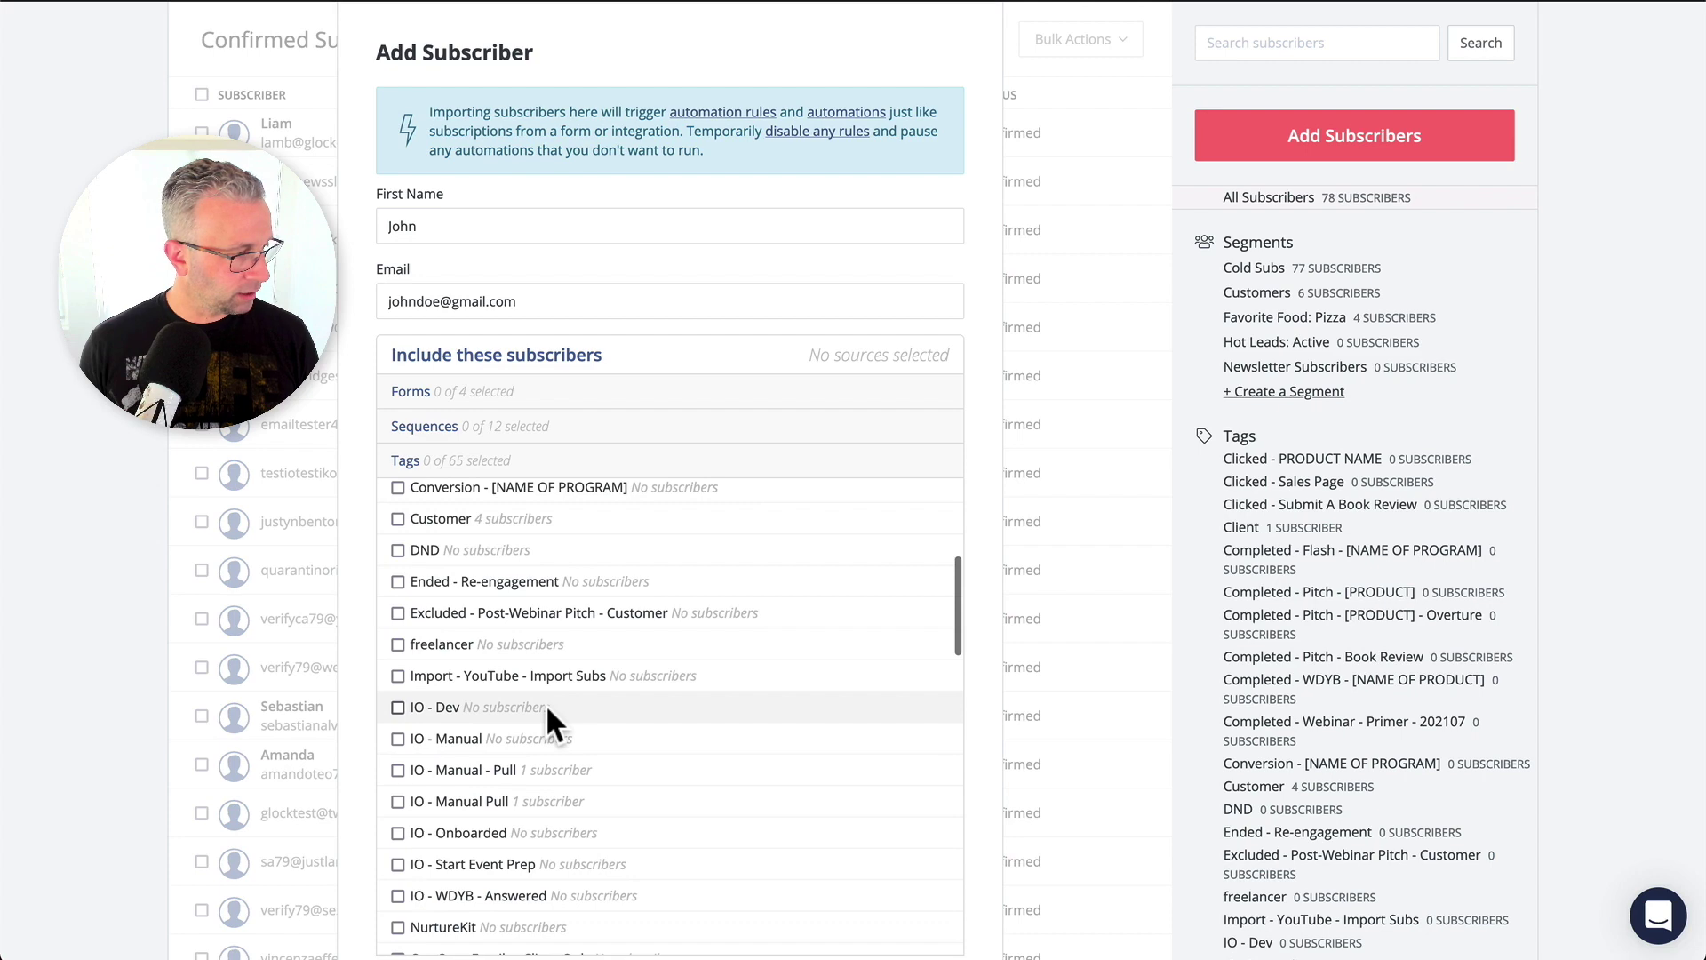
pyautogui.click(398, 675)
pyautogui.scroll(-10, 546, 781)
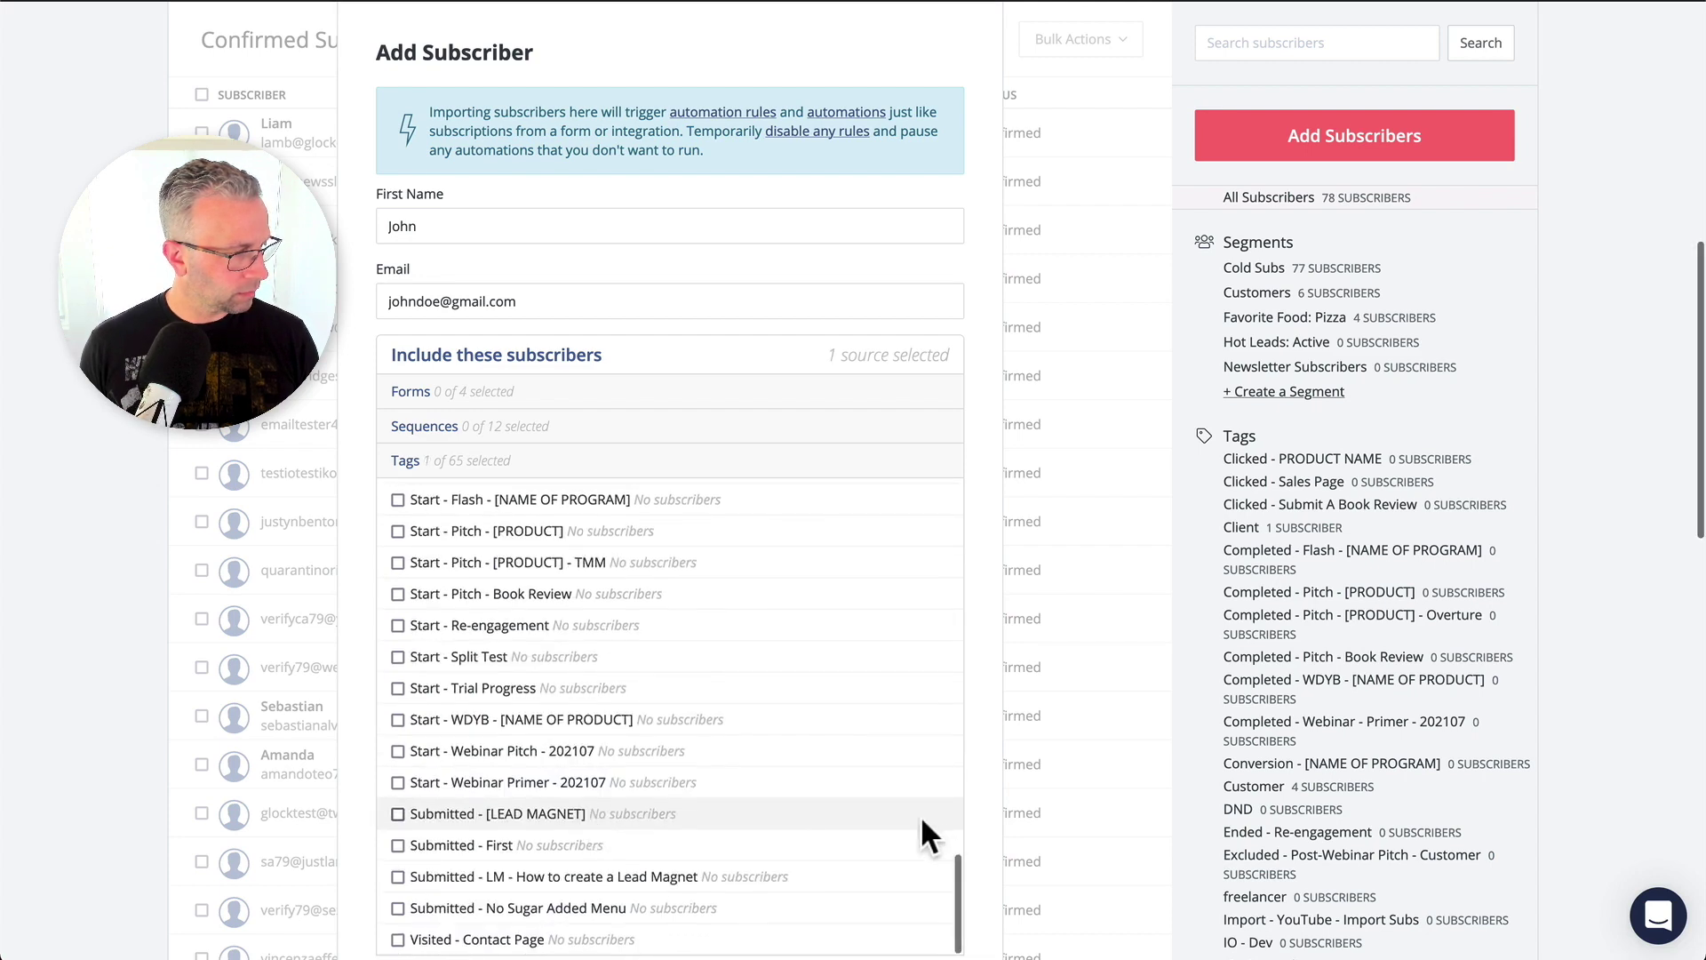
pyautogui.scroll(-3, 979, 829)
pyautogui.scroll(-2, 979, 829)
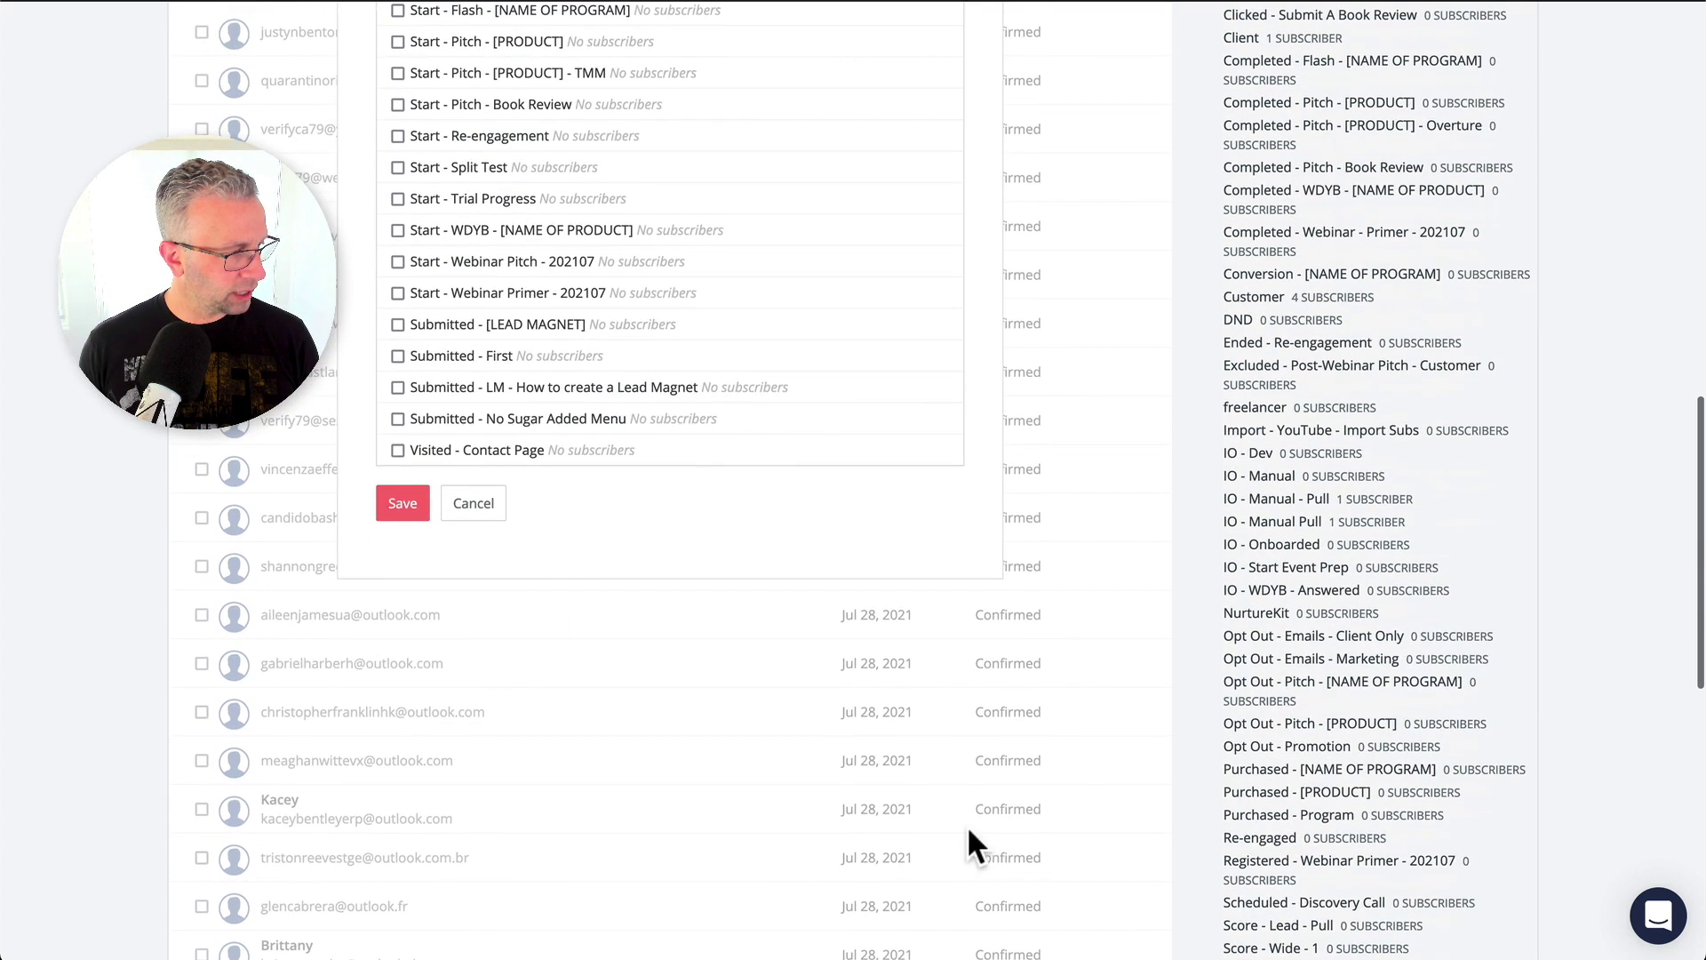
pyautogui.click(414, 503)
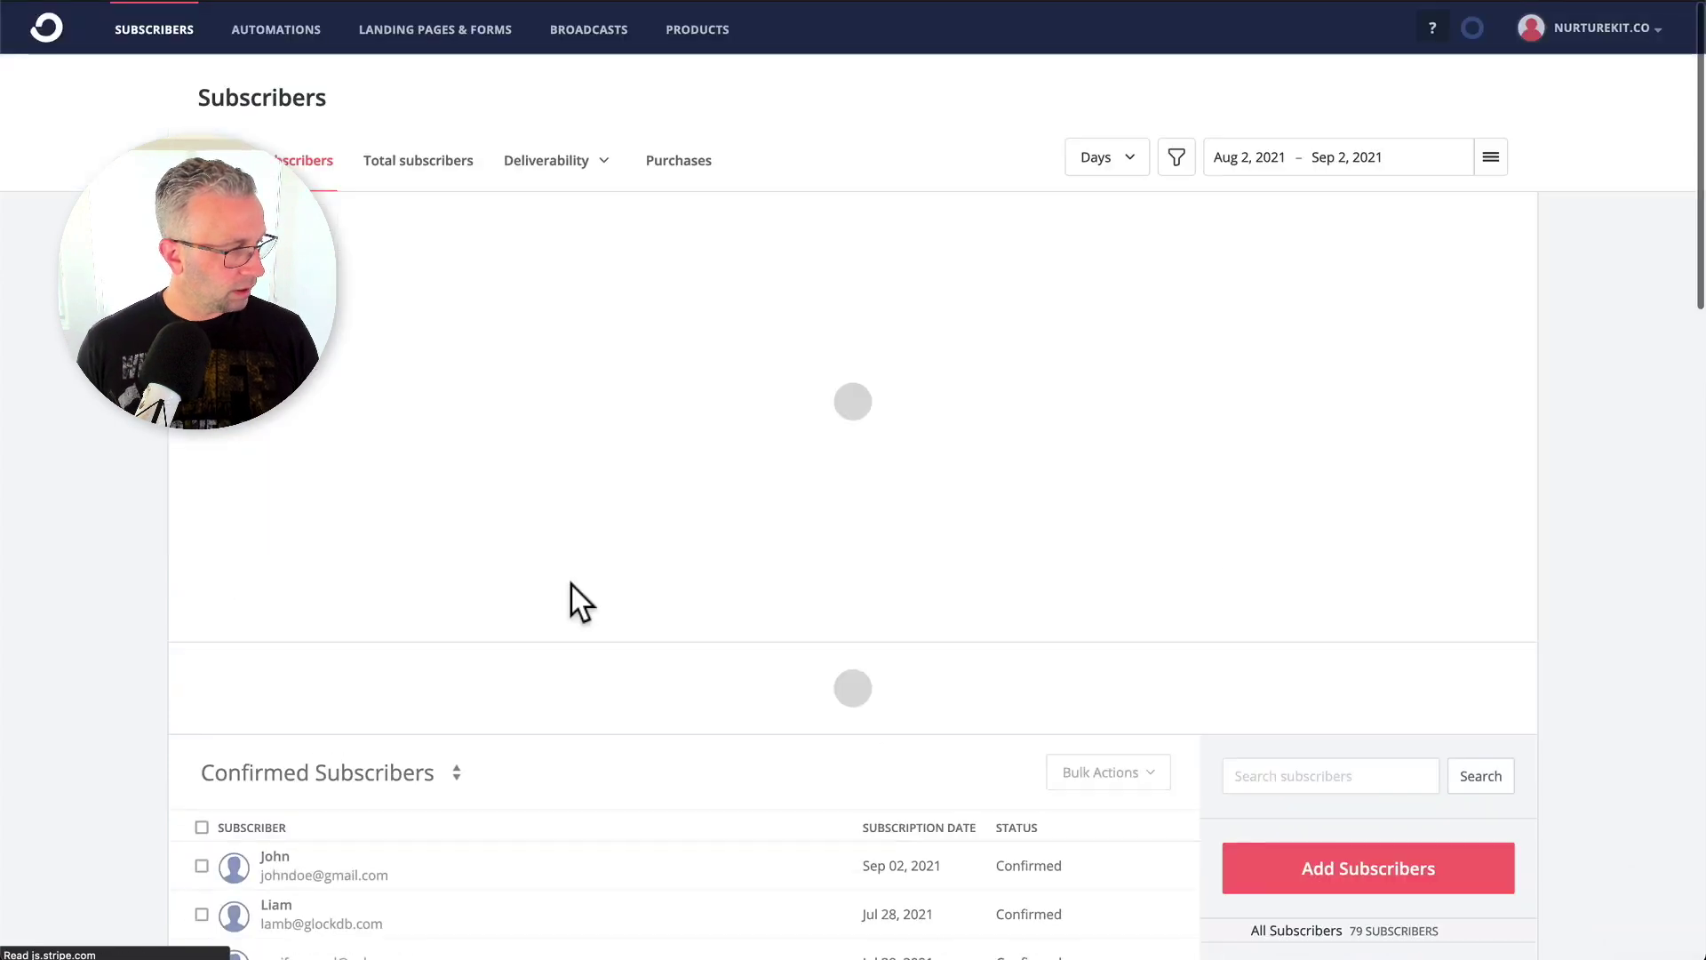
# View the new subscriber's detail page, then return to the subscribers overview.
pyautogui.click(323, 874)
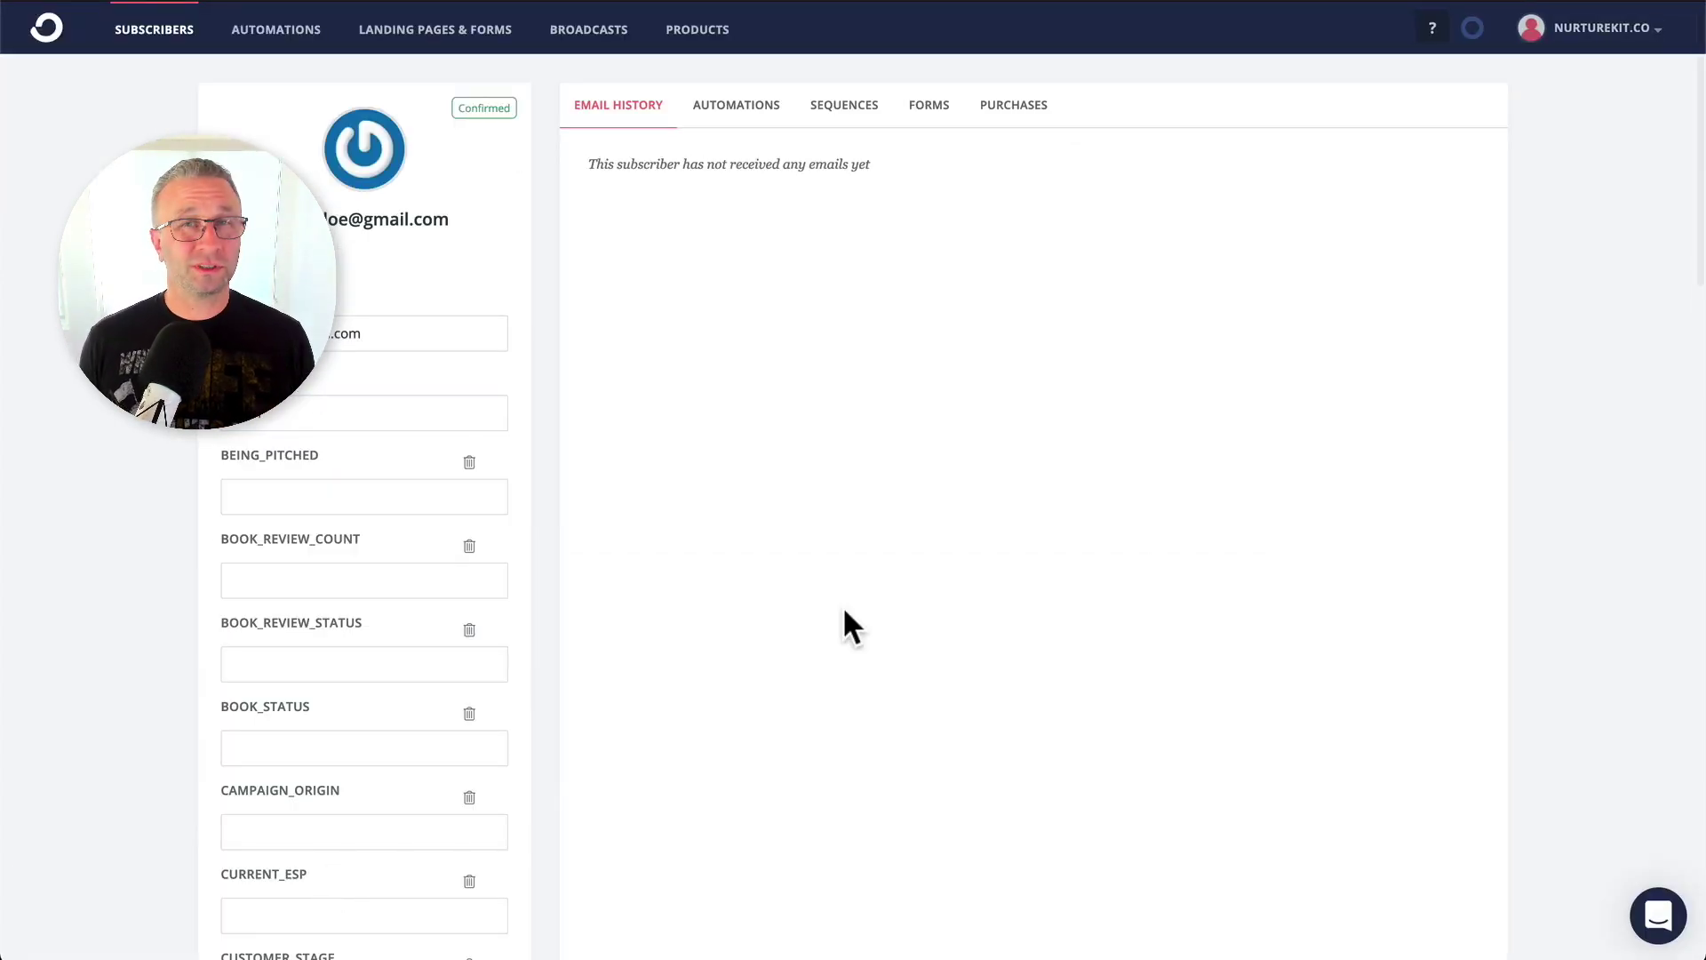
pyautogui.click(154, 17)
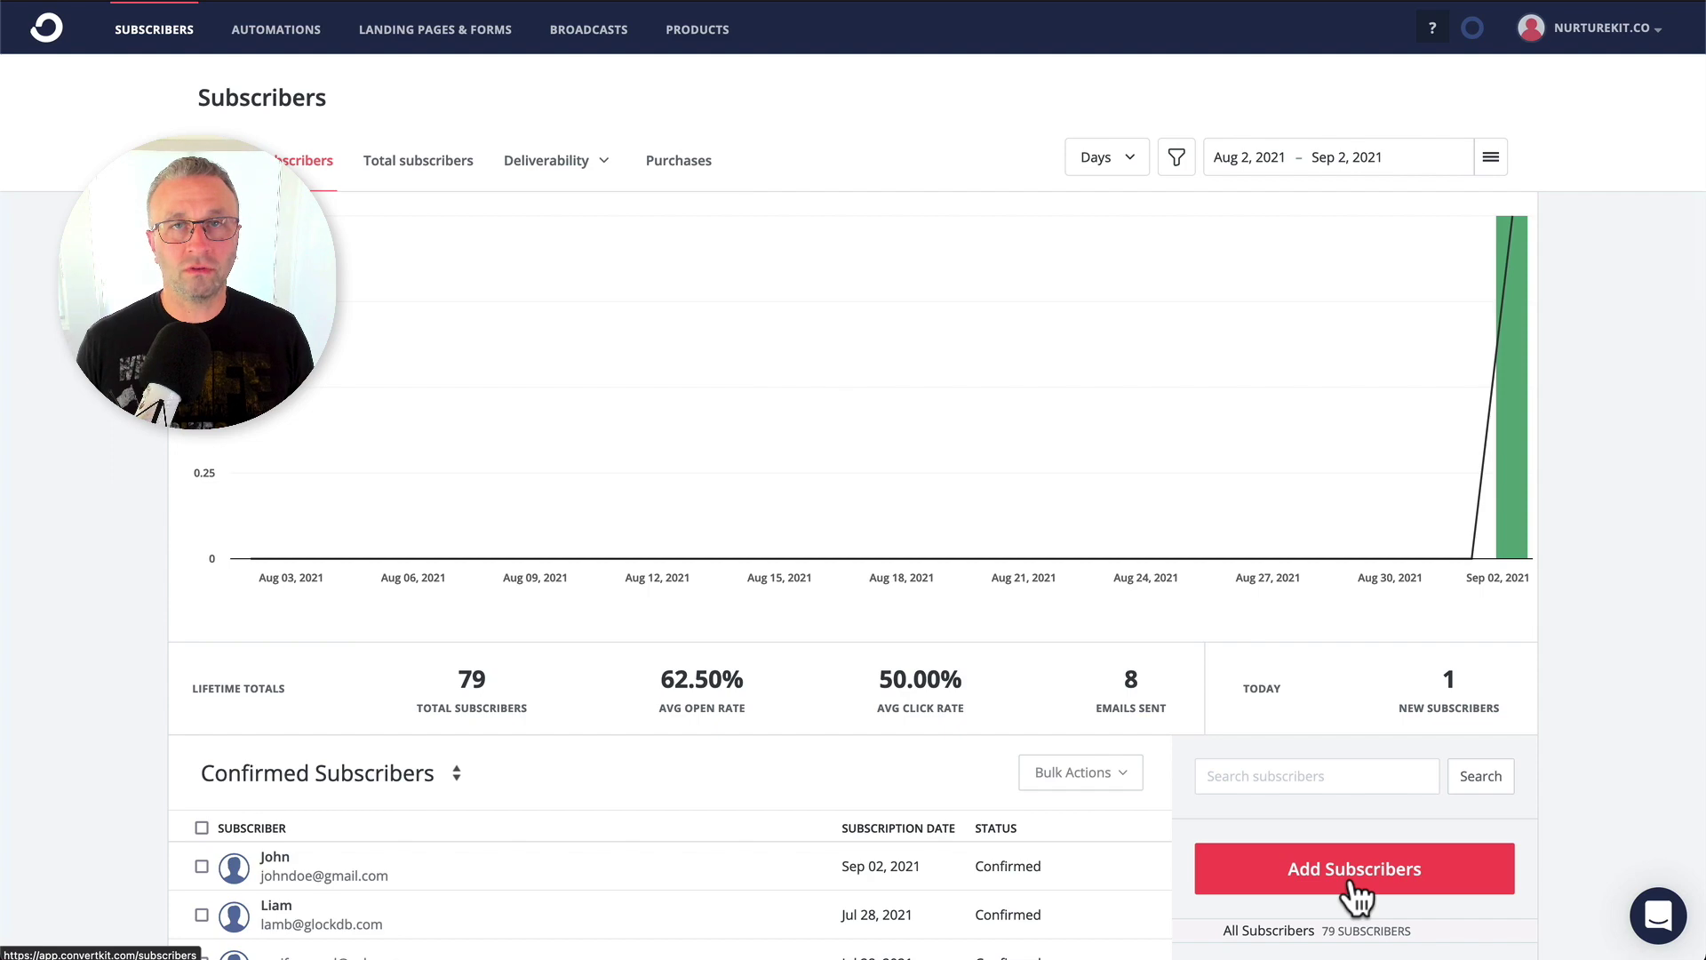
pyautogui.click(1354, 868)
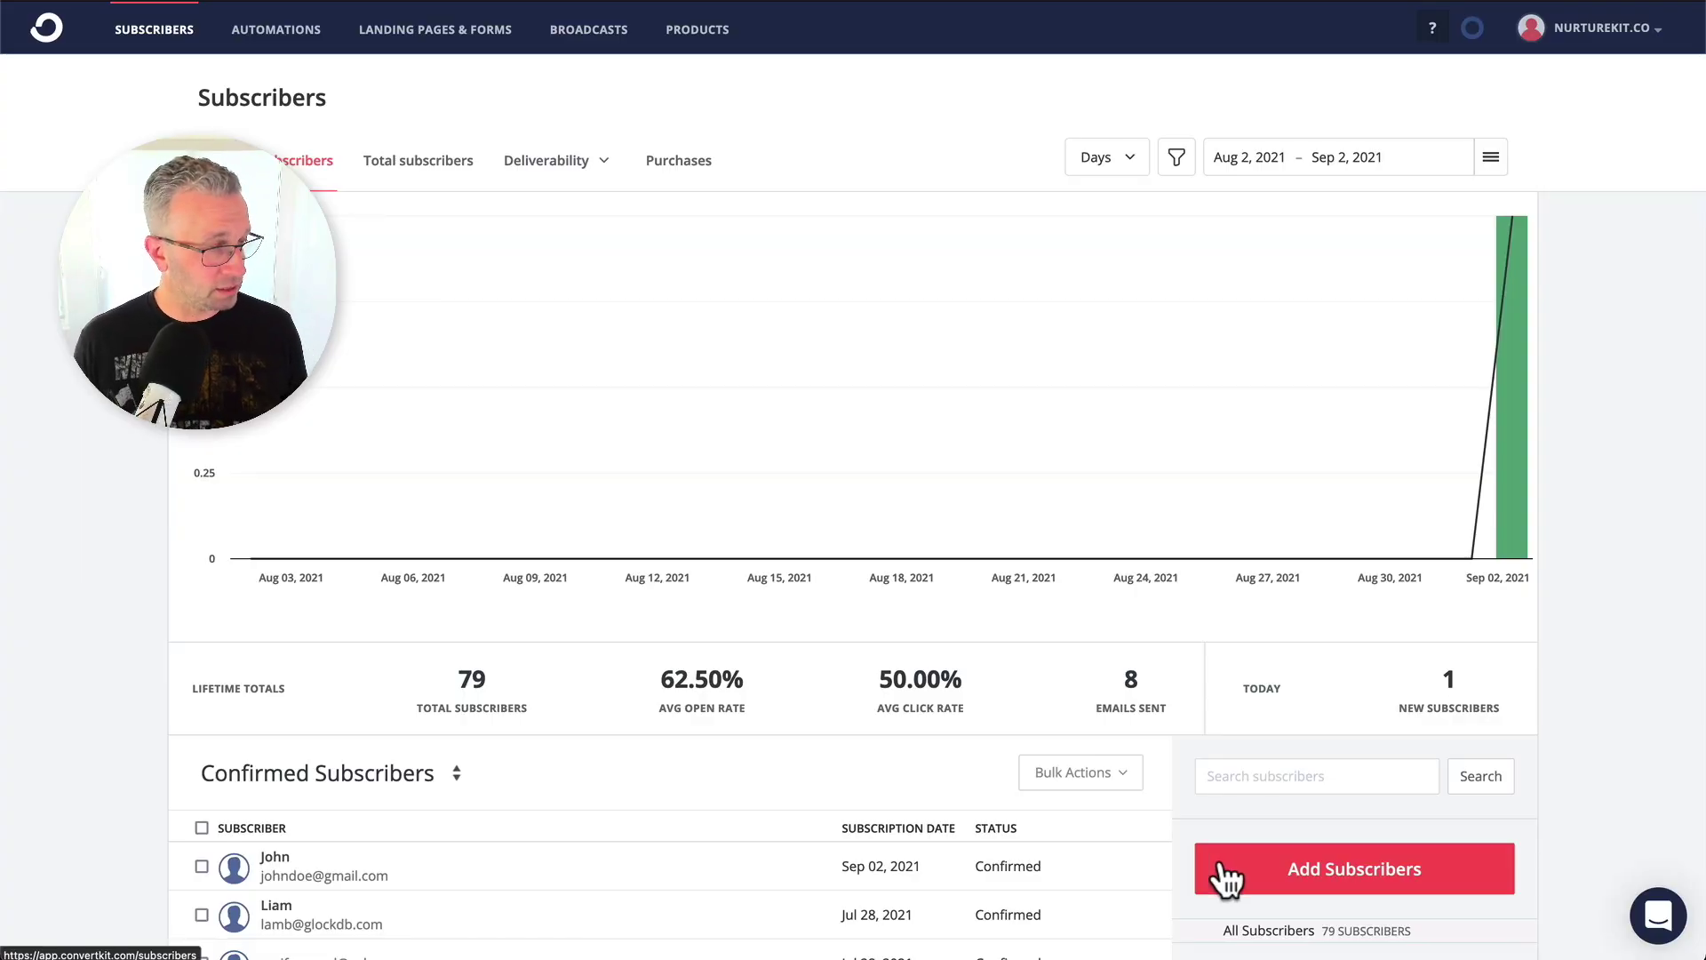
pyautogui.click(1216, 878)
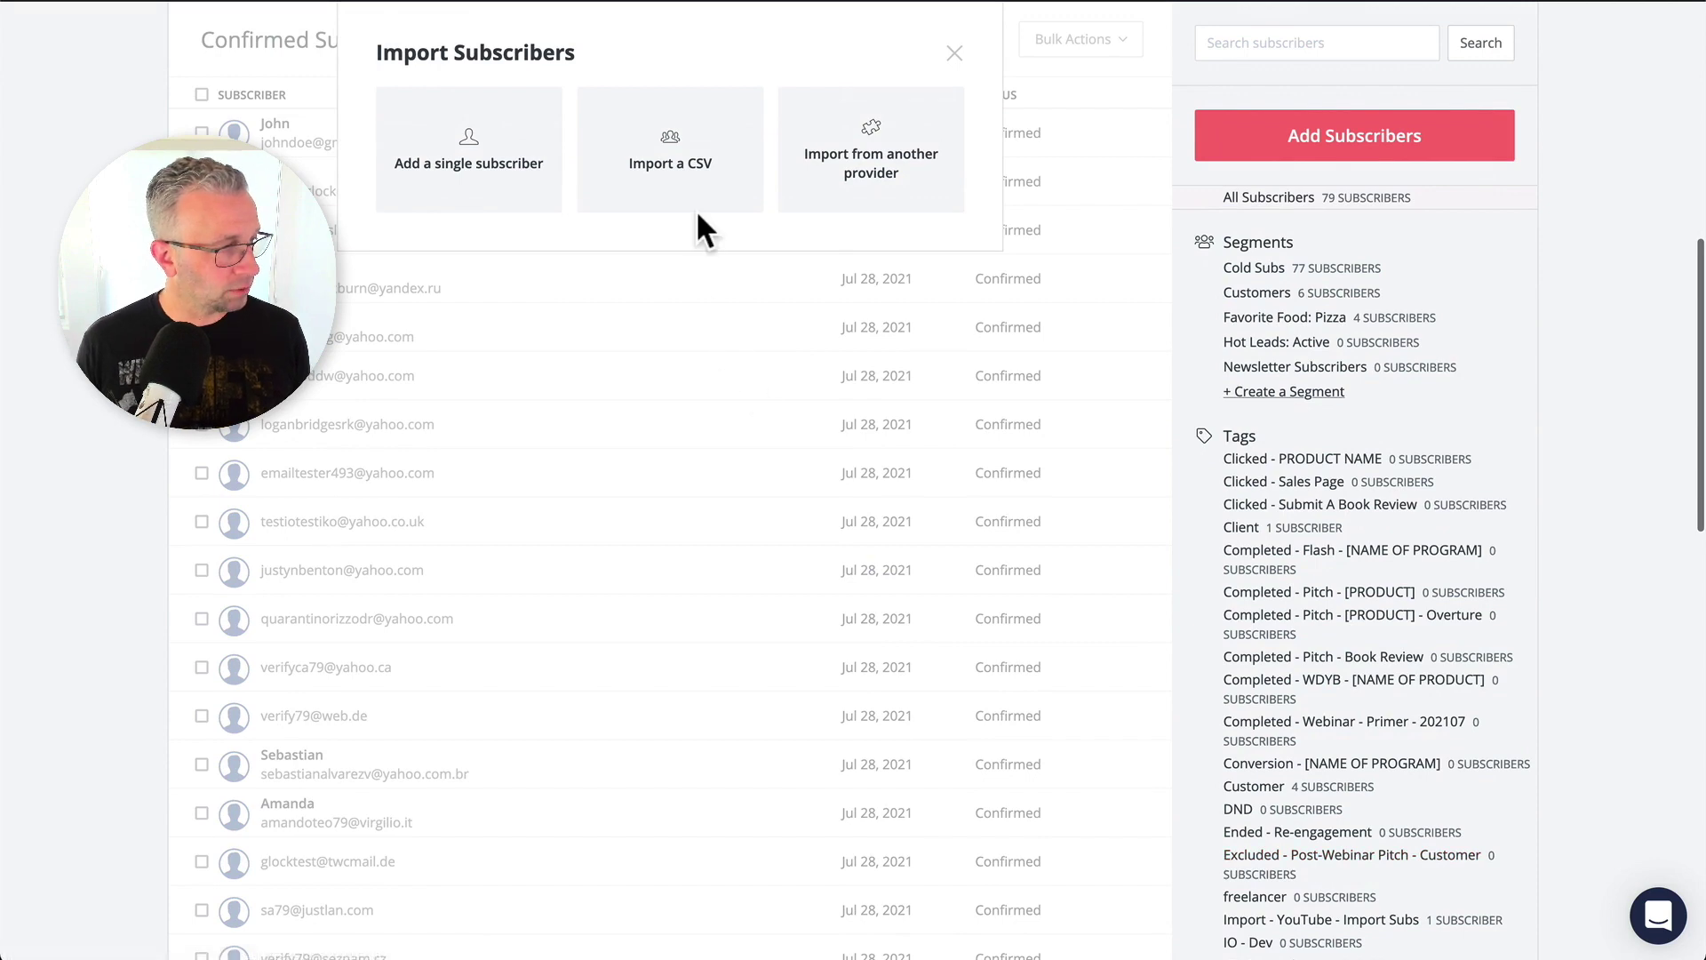
# Choose CSV import, apply the Import - YouTube - Import Subs tag, and load seed-list.csv (2.0 kB).
pyautogui.click(700, 184)
pyautogui.click(503, 347)
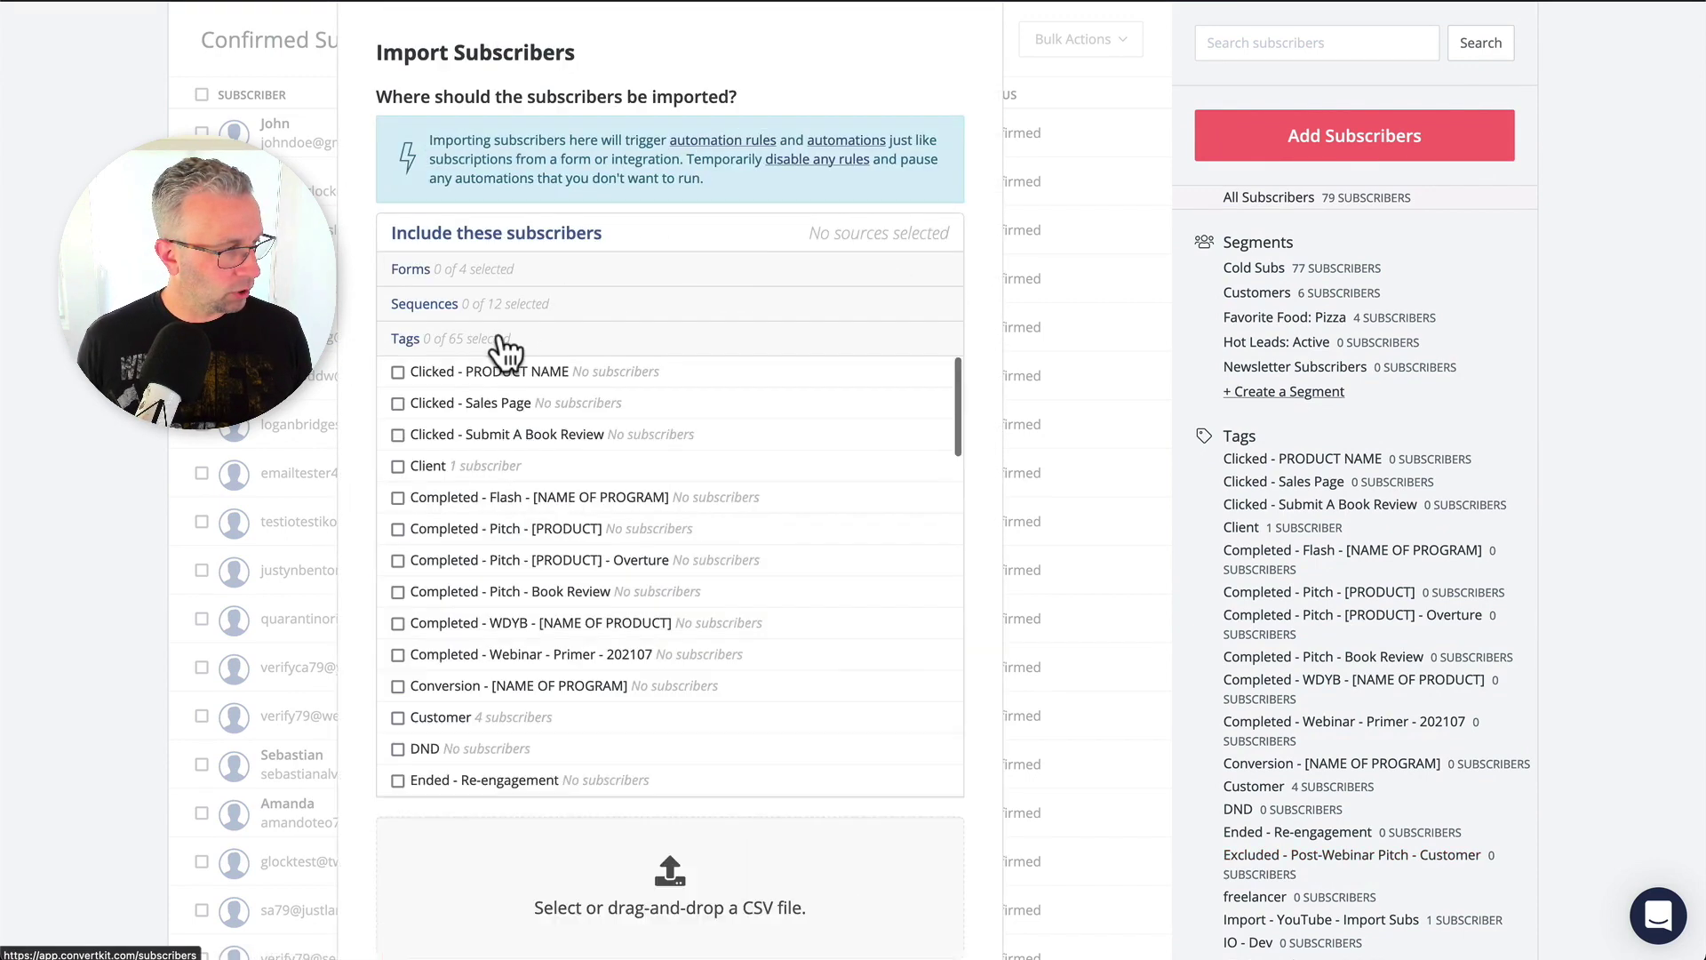
pyautogui.scroll(-3, 563, 655)
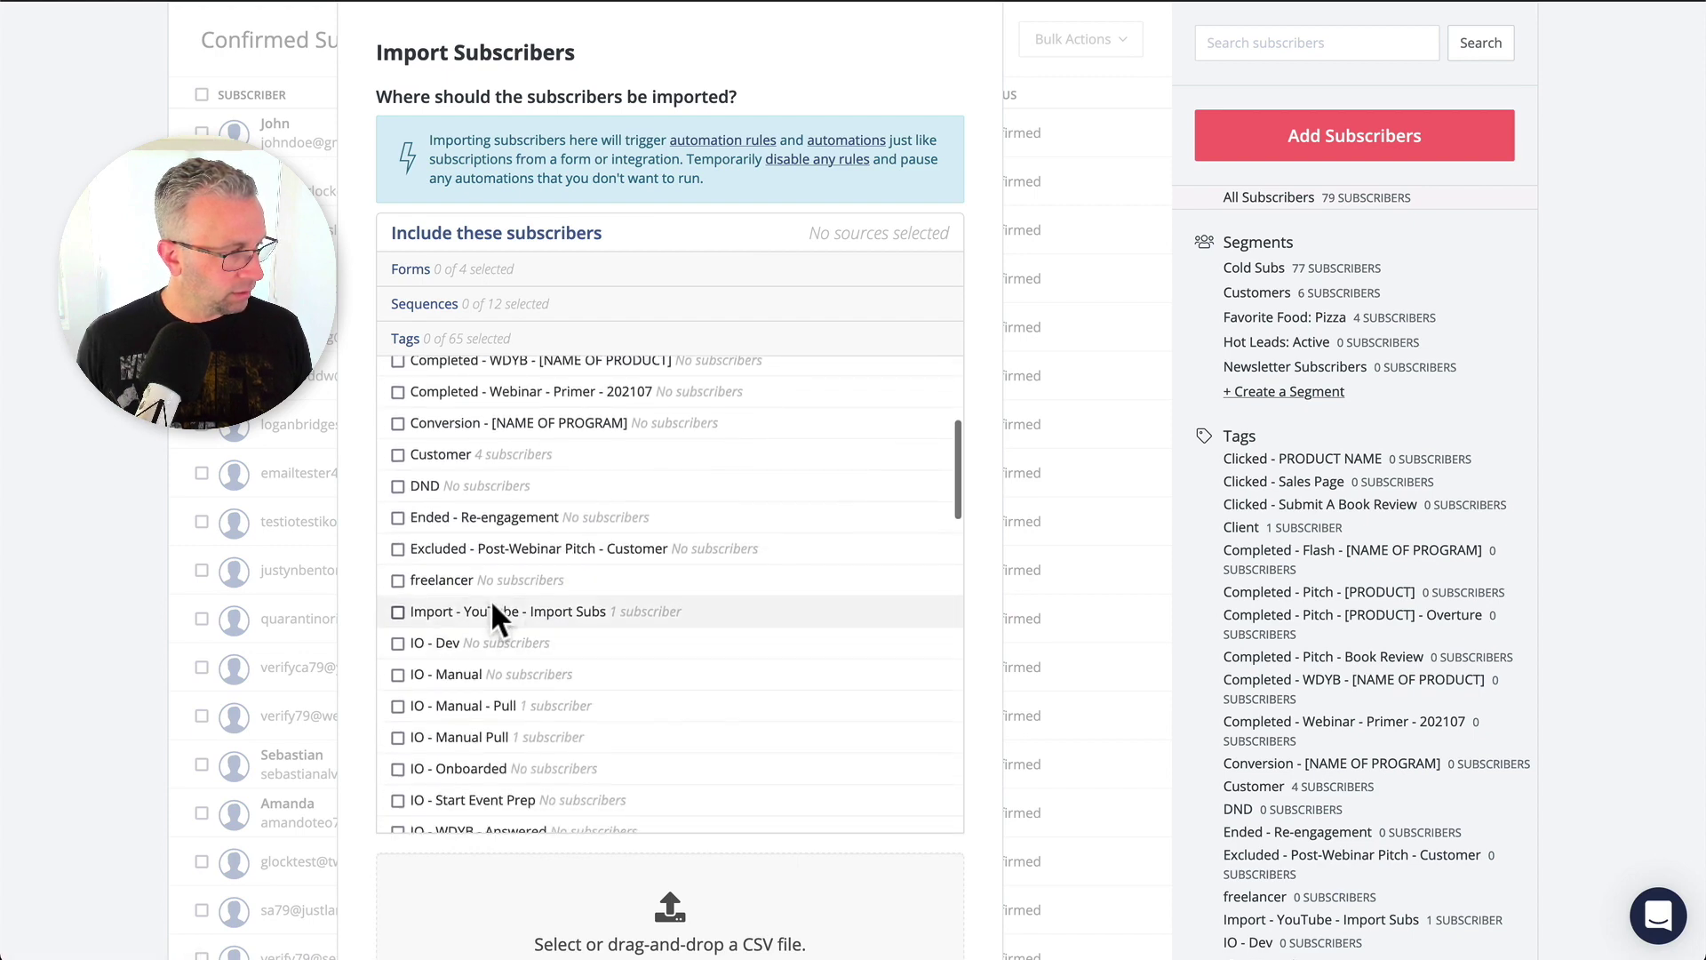
pyautogui.click(474, 610)
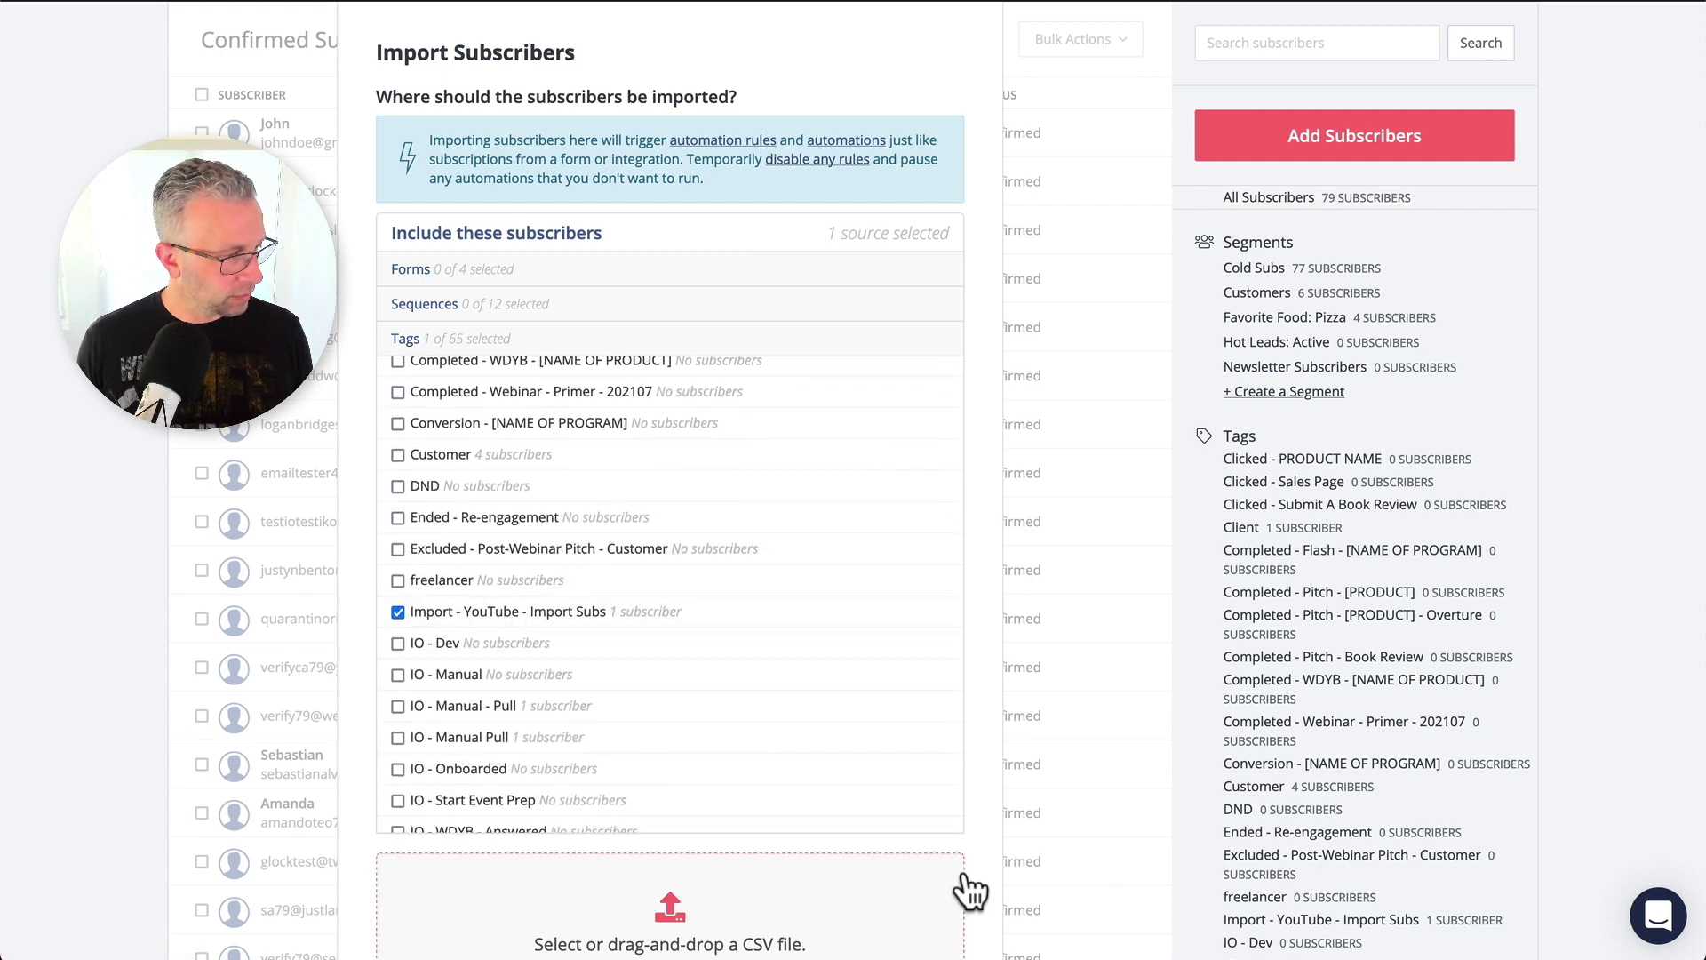
pyautogui.scroll(-6, 967, 879)
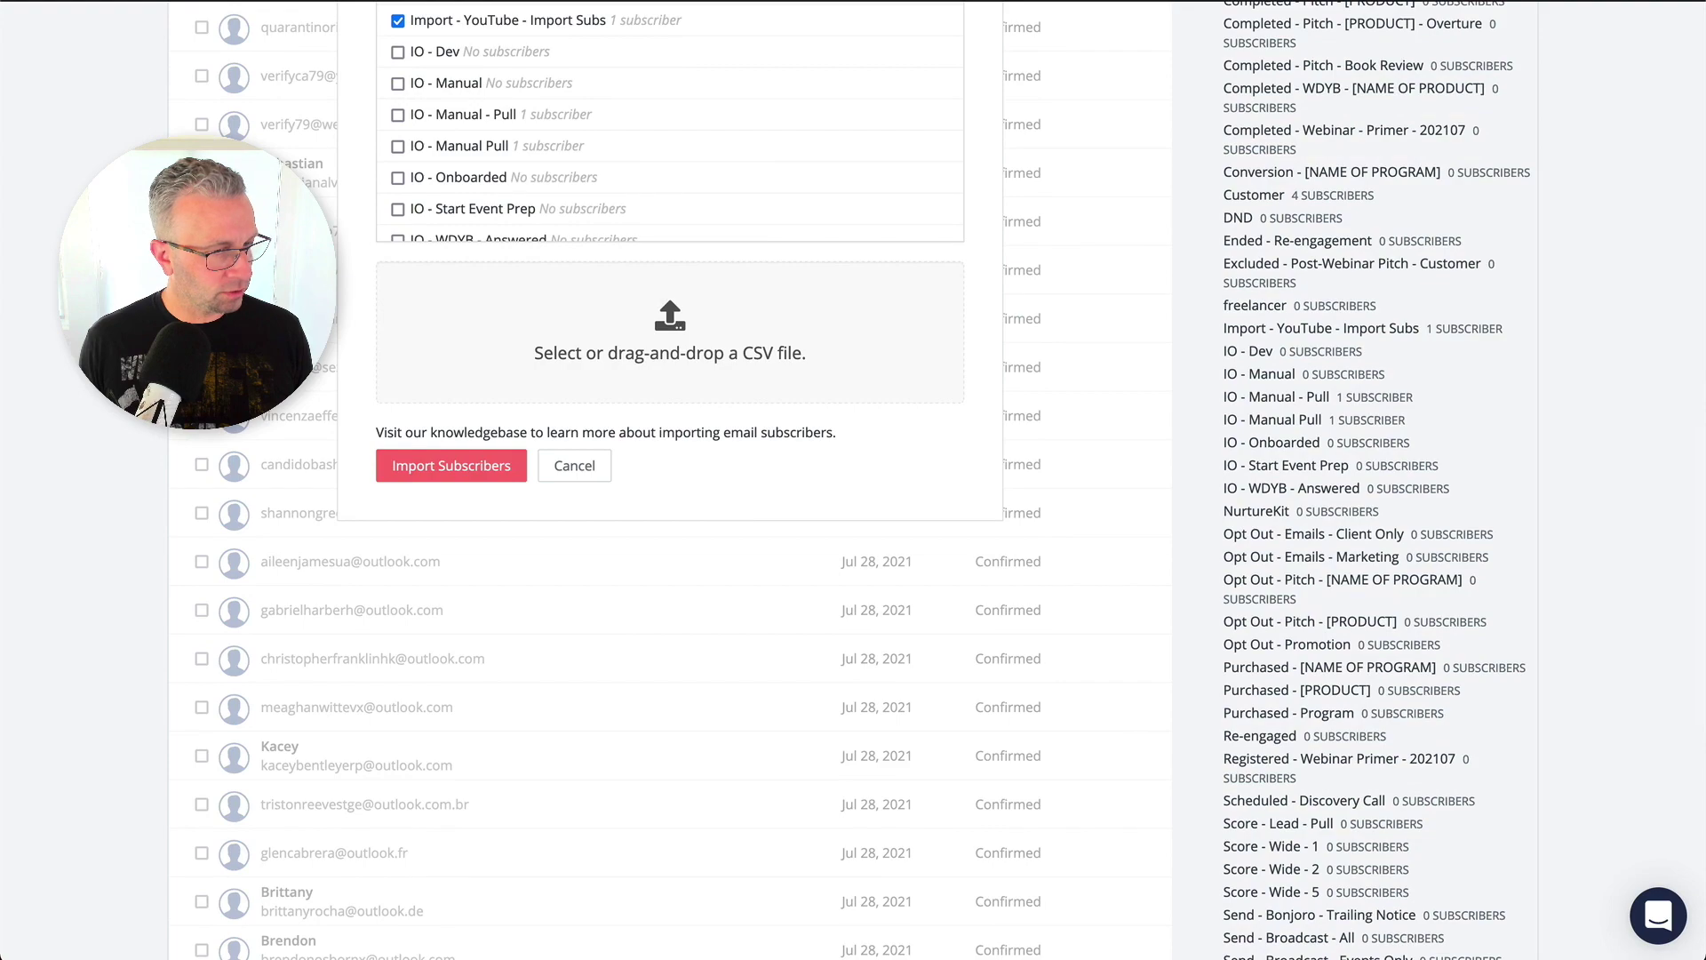
pyautogui.moveTo(754, 335); pyautogui.dragTo(761, 365)
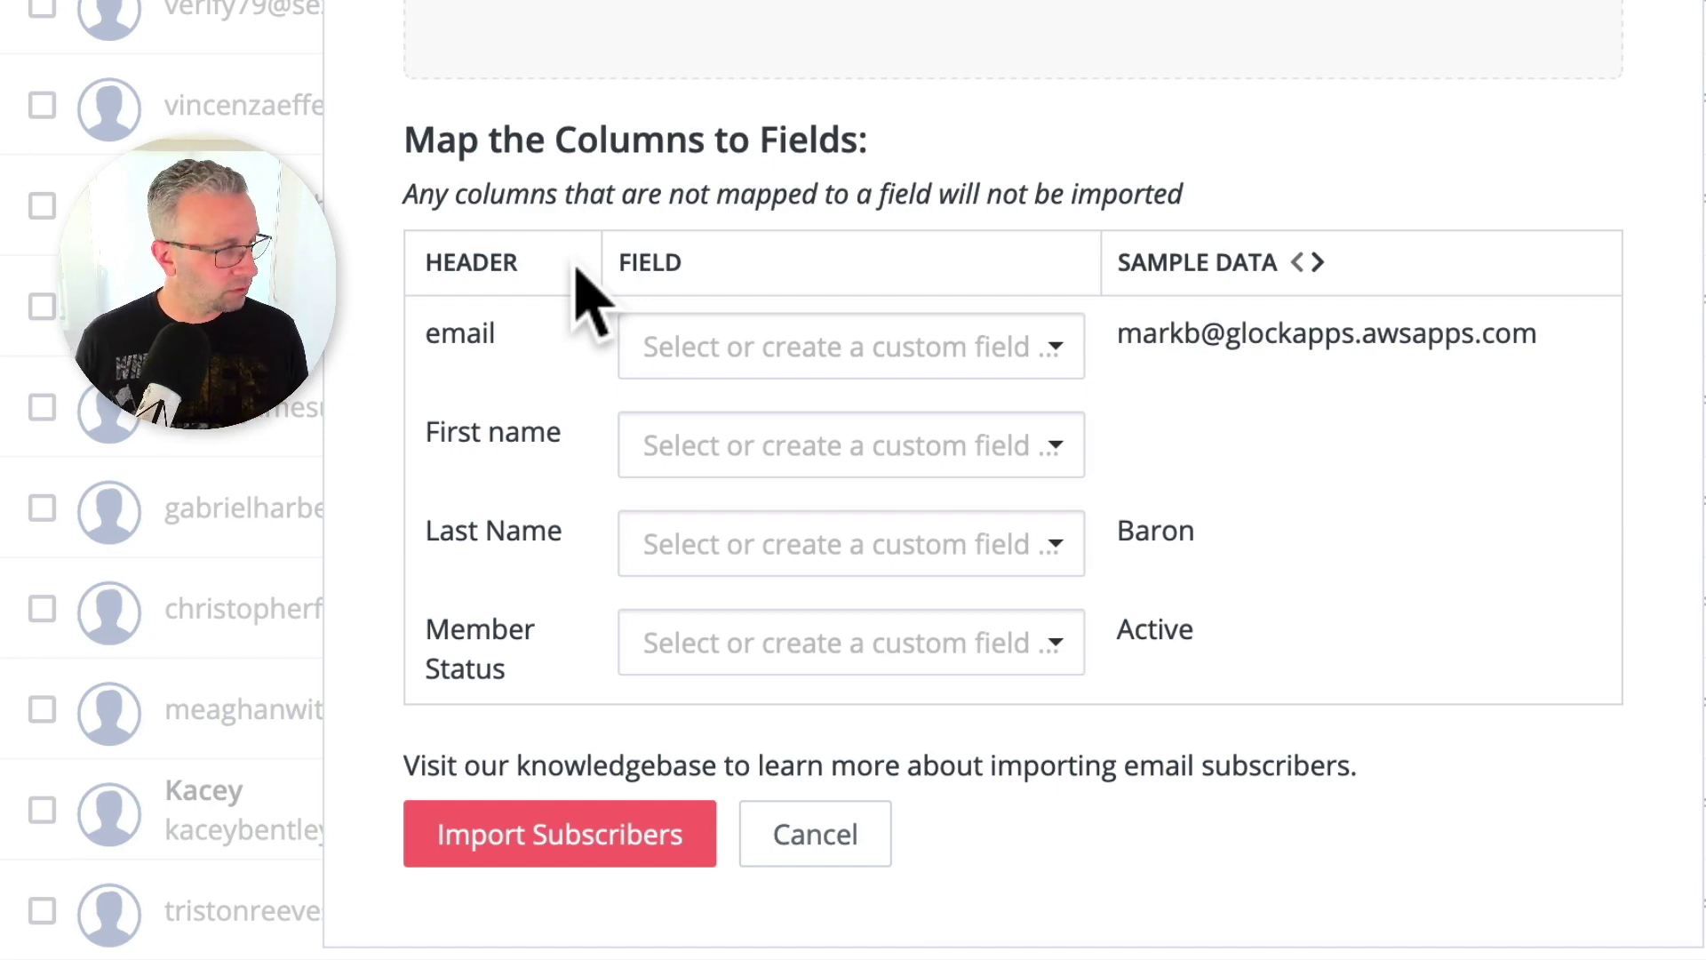
# Map the email column to Email and the First name column to First name.
pyautogui.click(764, 351)
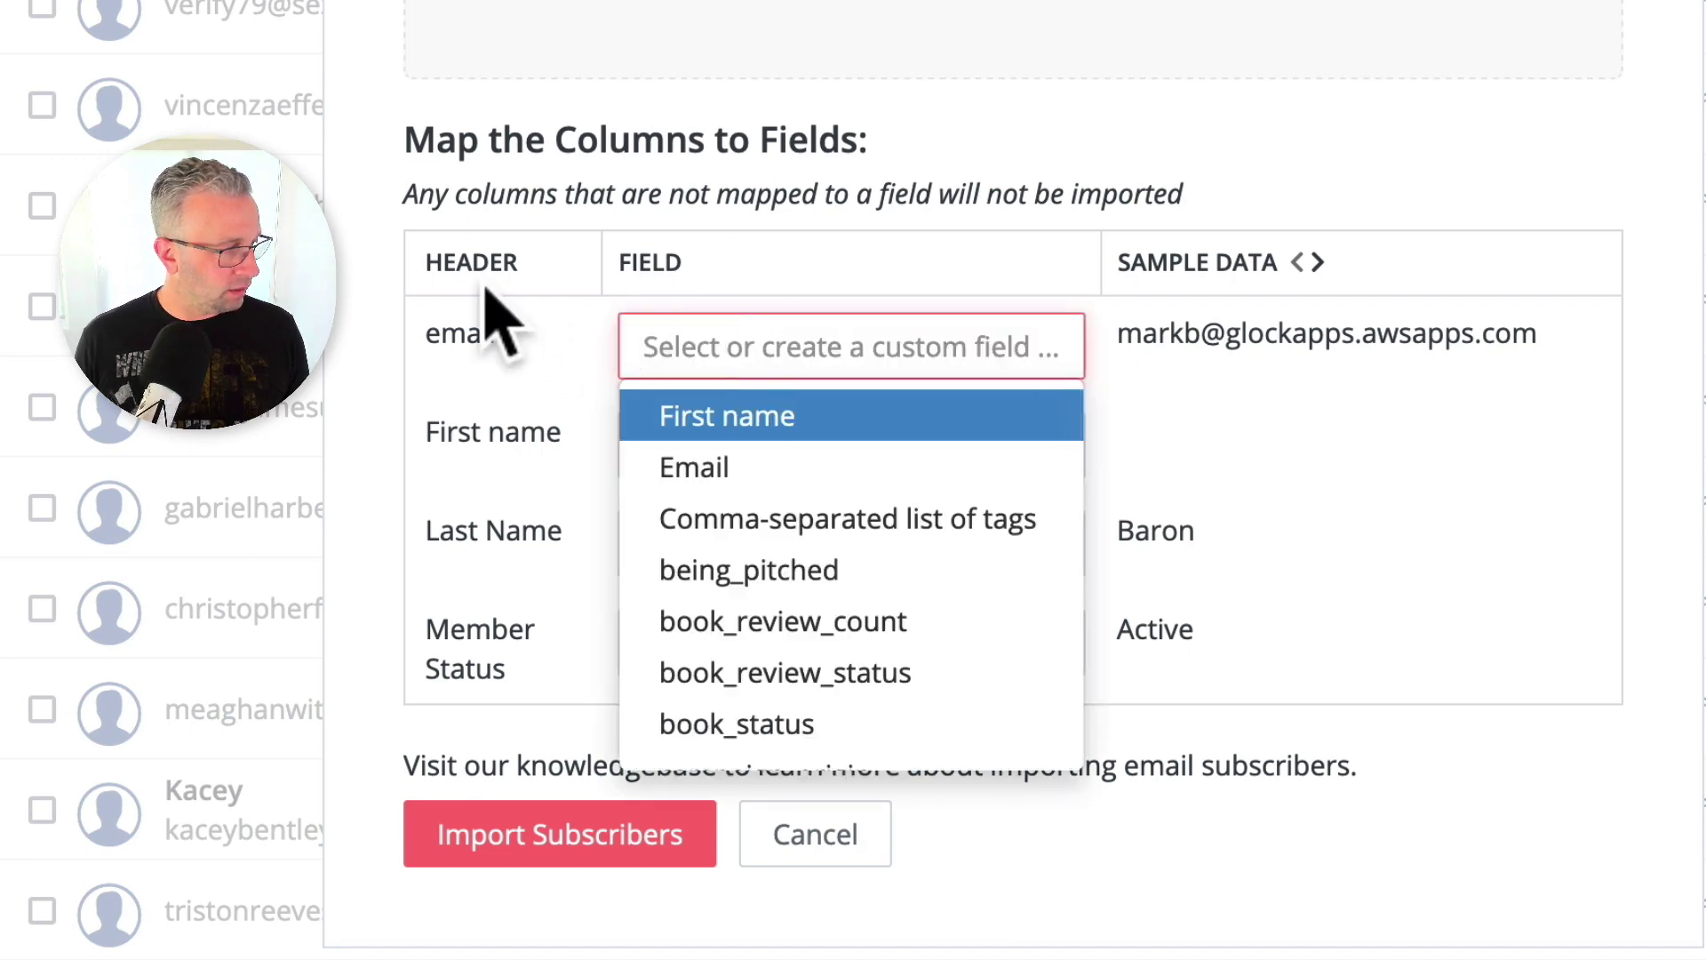
pyautogui.click(459, 622)
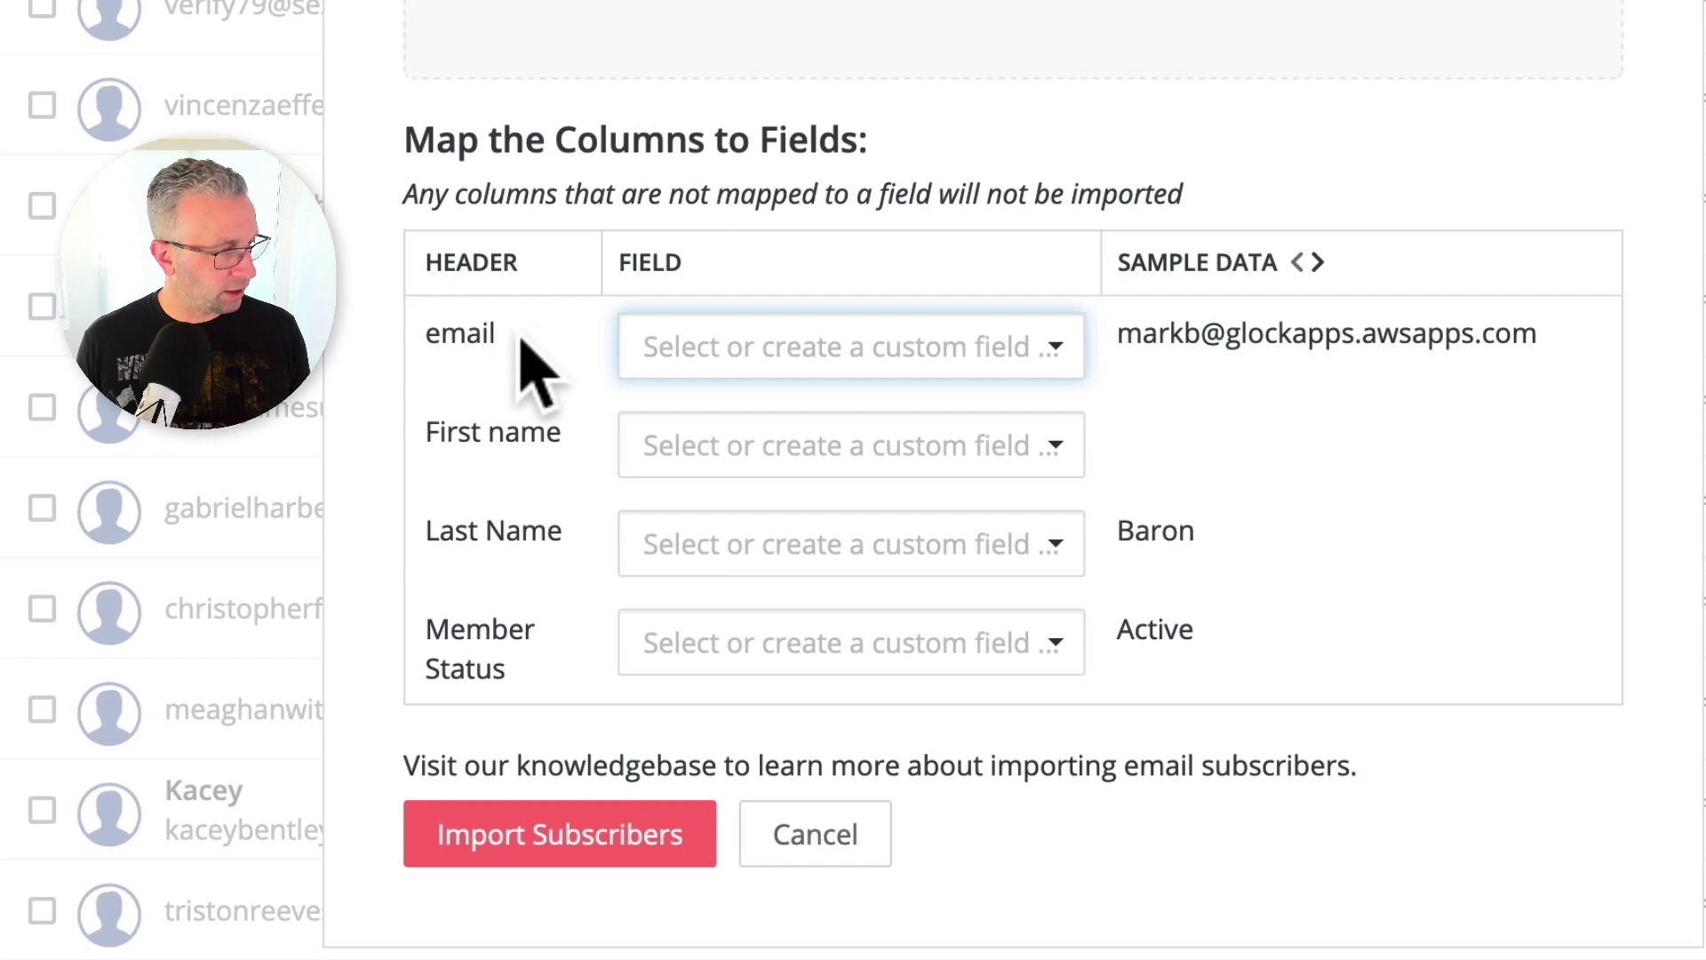
pyautogui.click(842, 350)
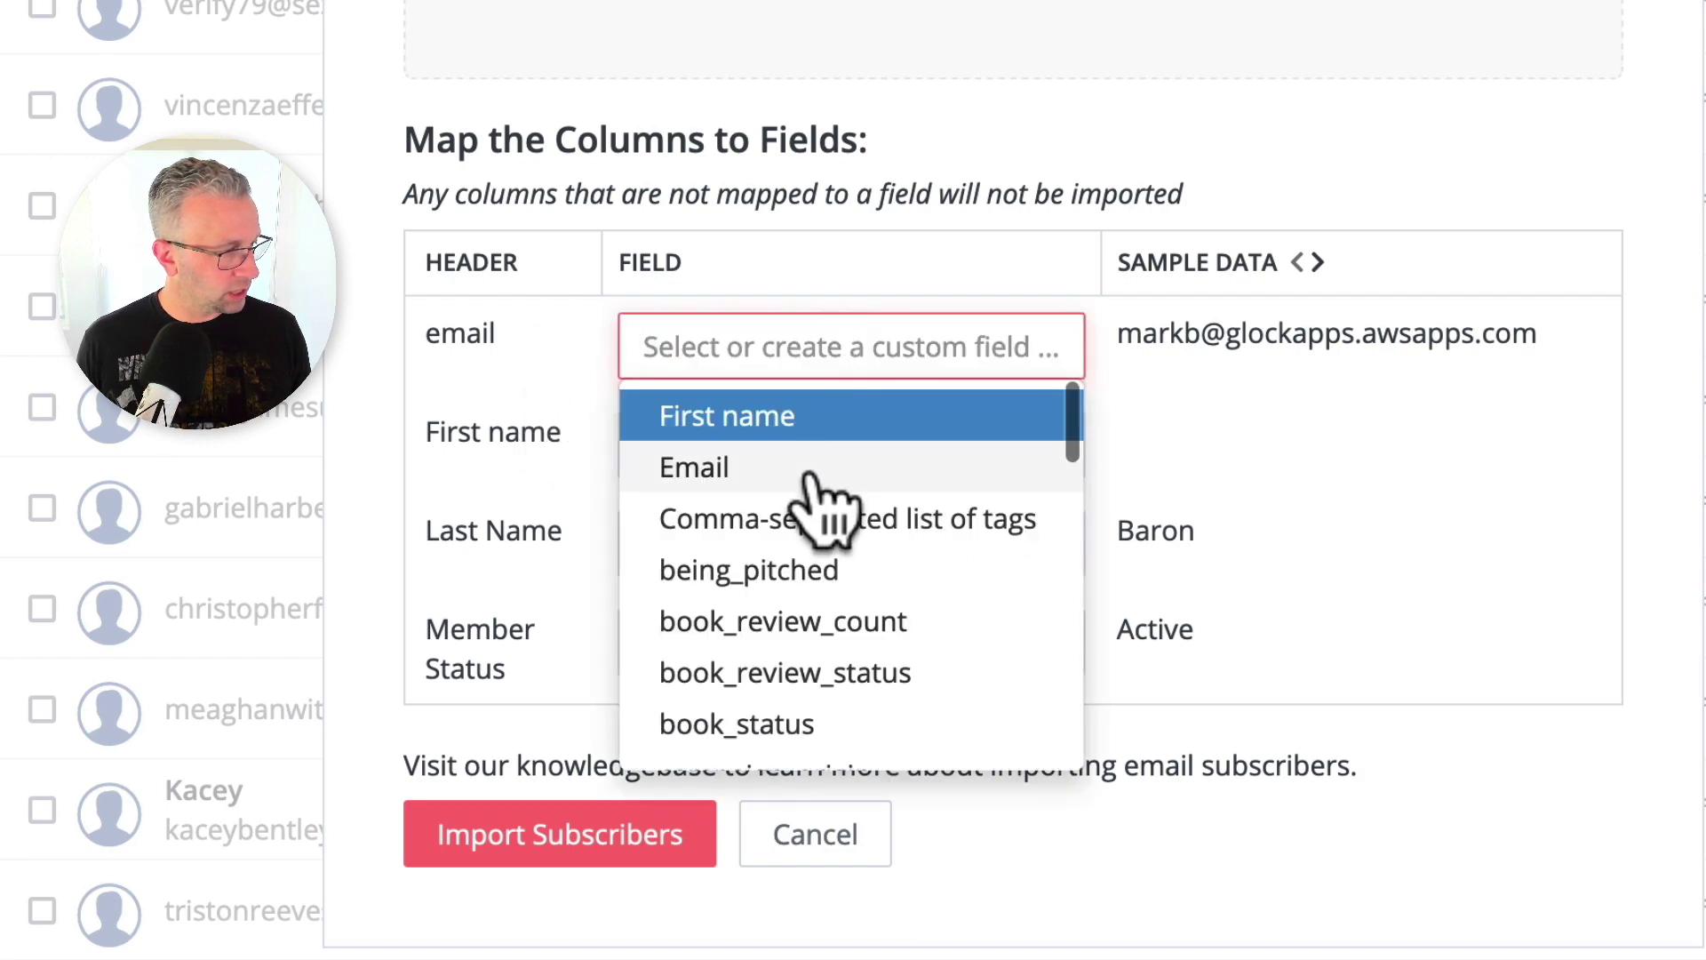
pyautogui.click(822, 471)
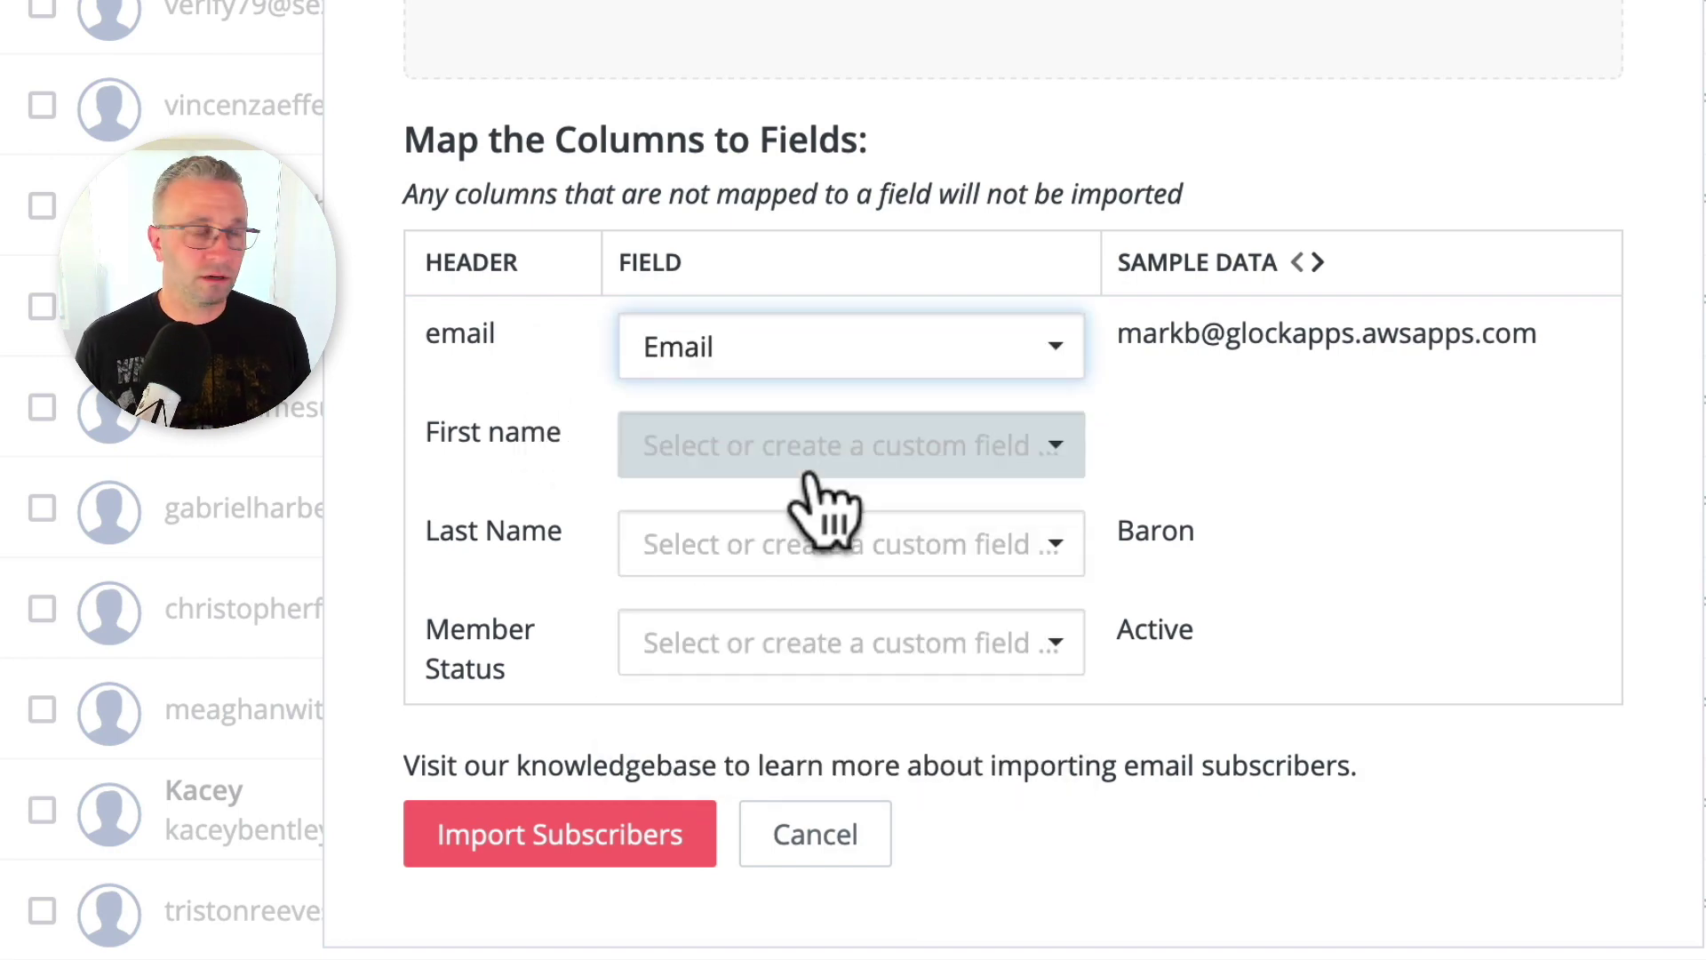
pyautogui.click(810, 476)
pyautogui.click(785, 517)
# Map Last Name to a new last_name field and Member Status to customer_stage.
pyautogui.click(790, 533)
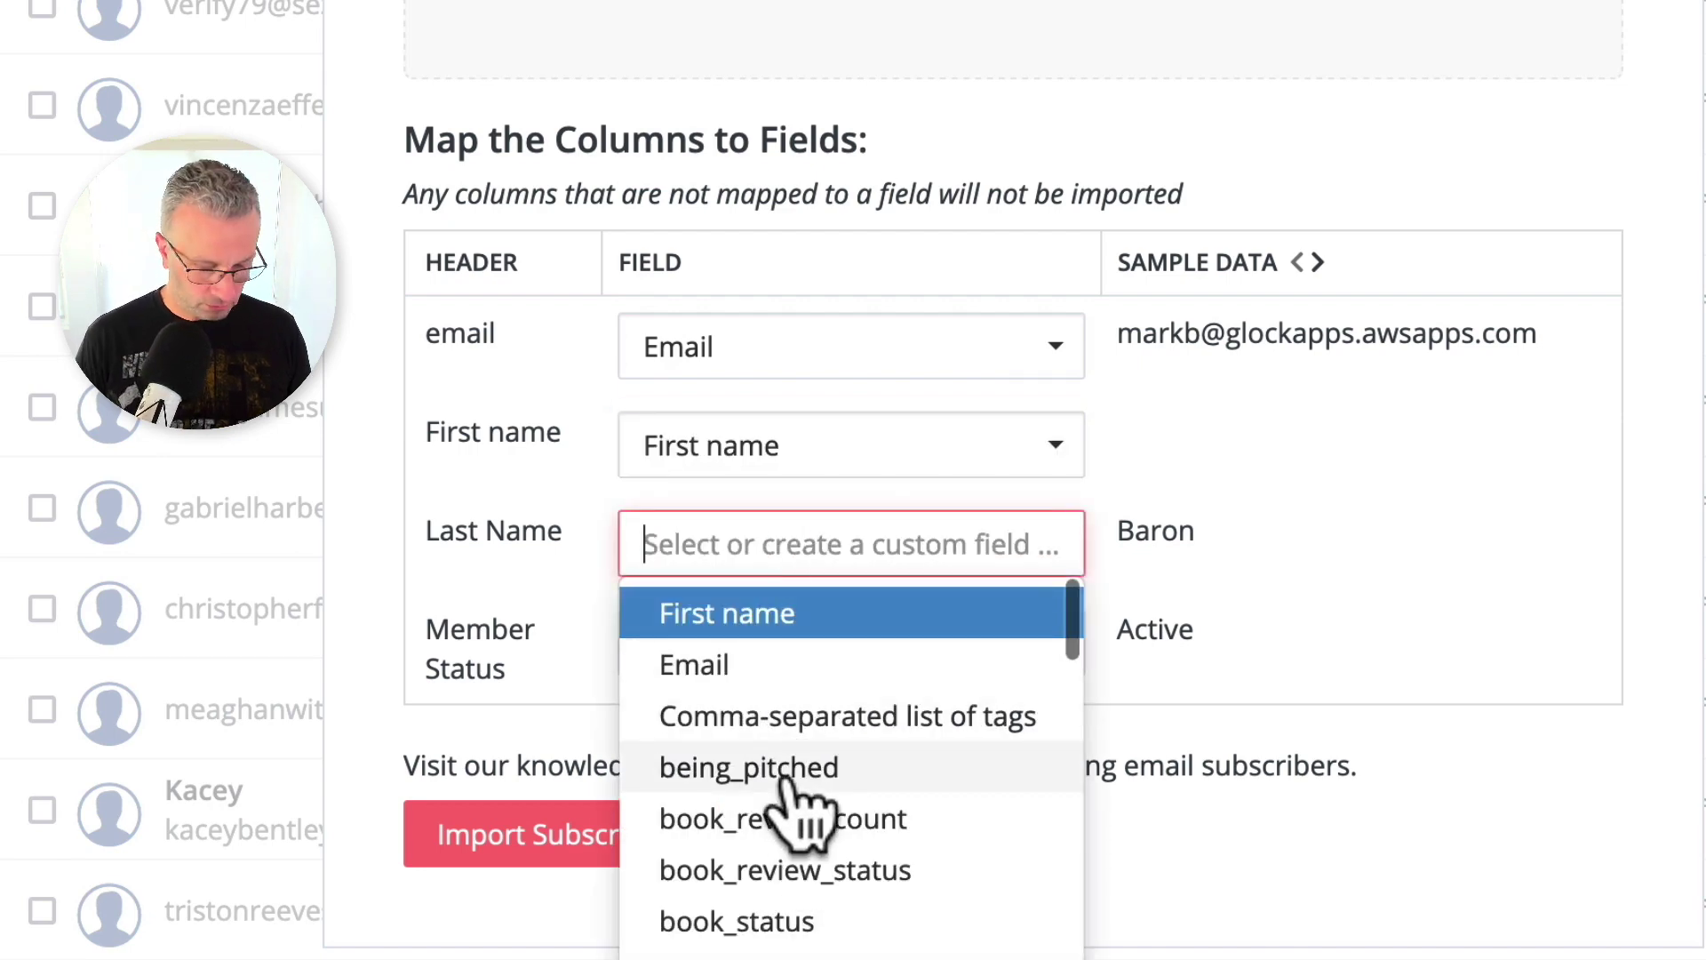
pyautogui.write('last')
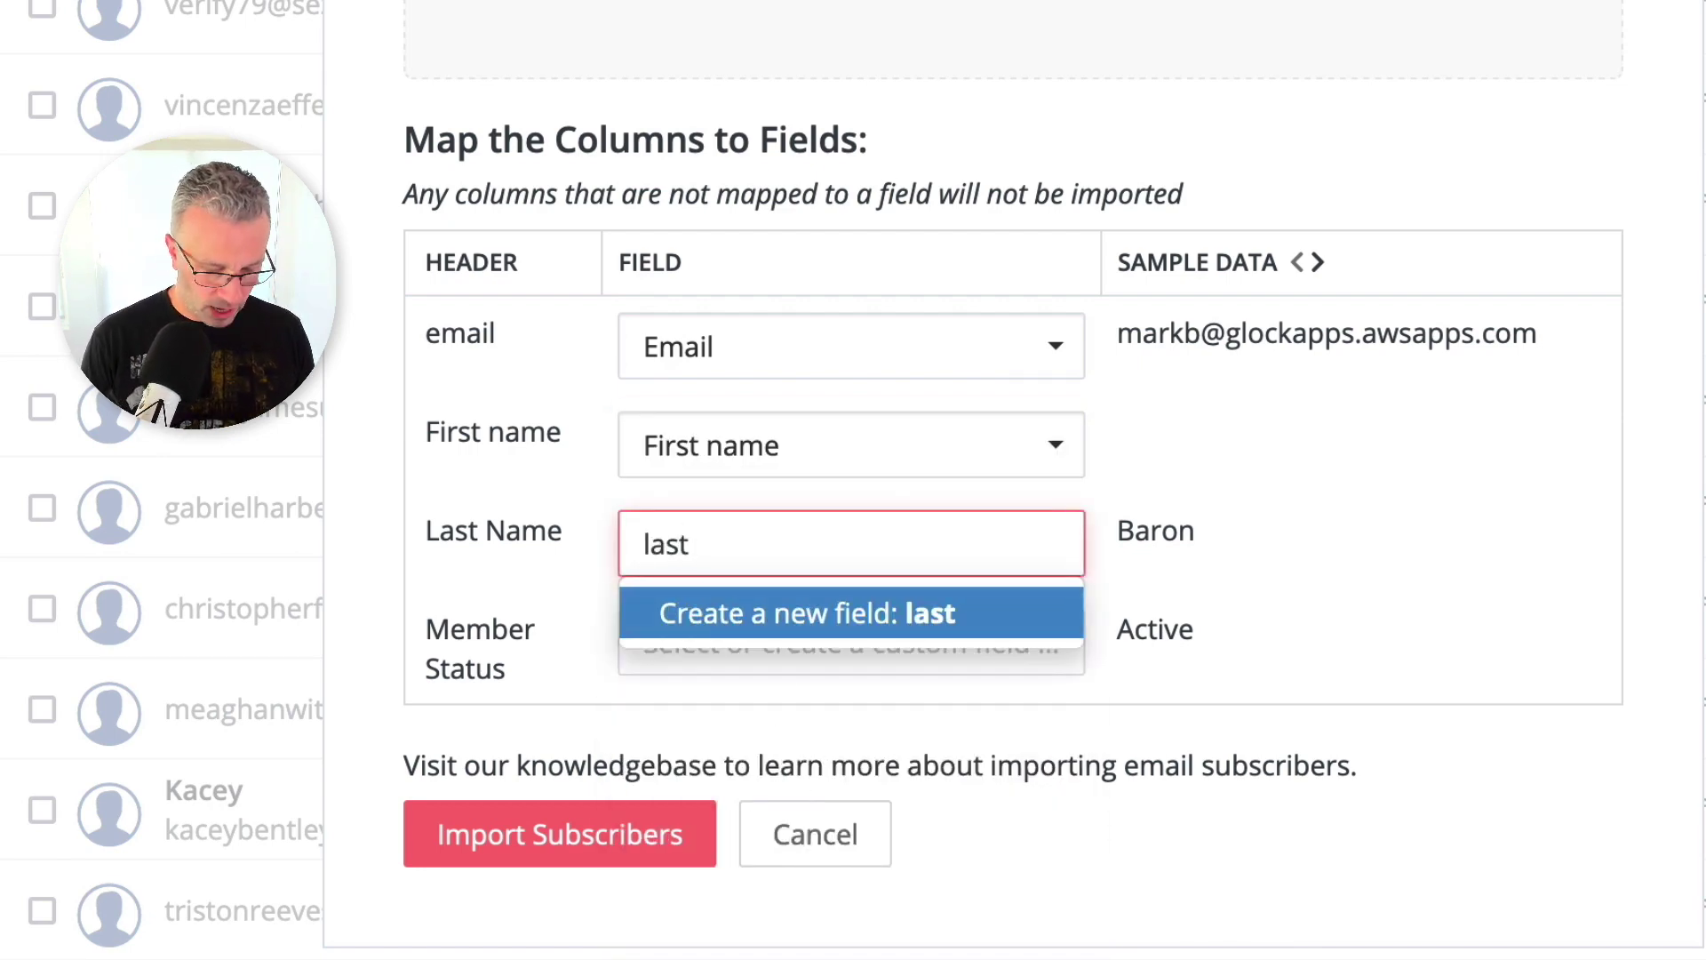
pyautogui.write('_name')
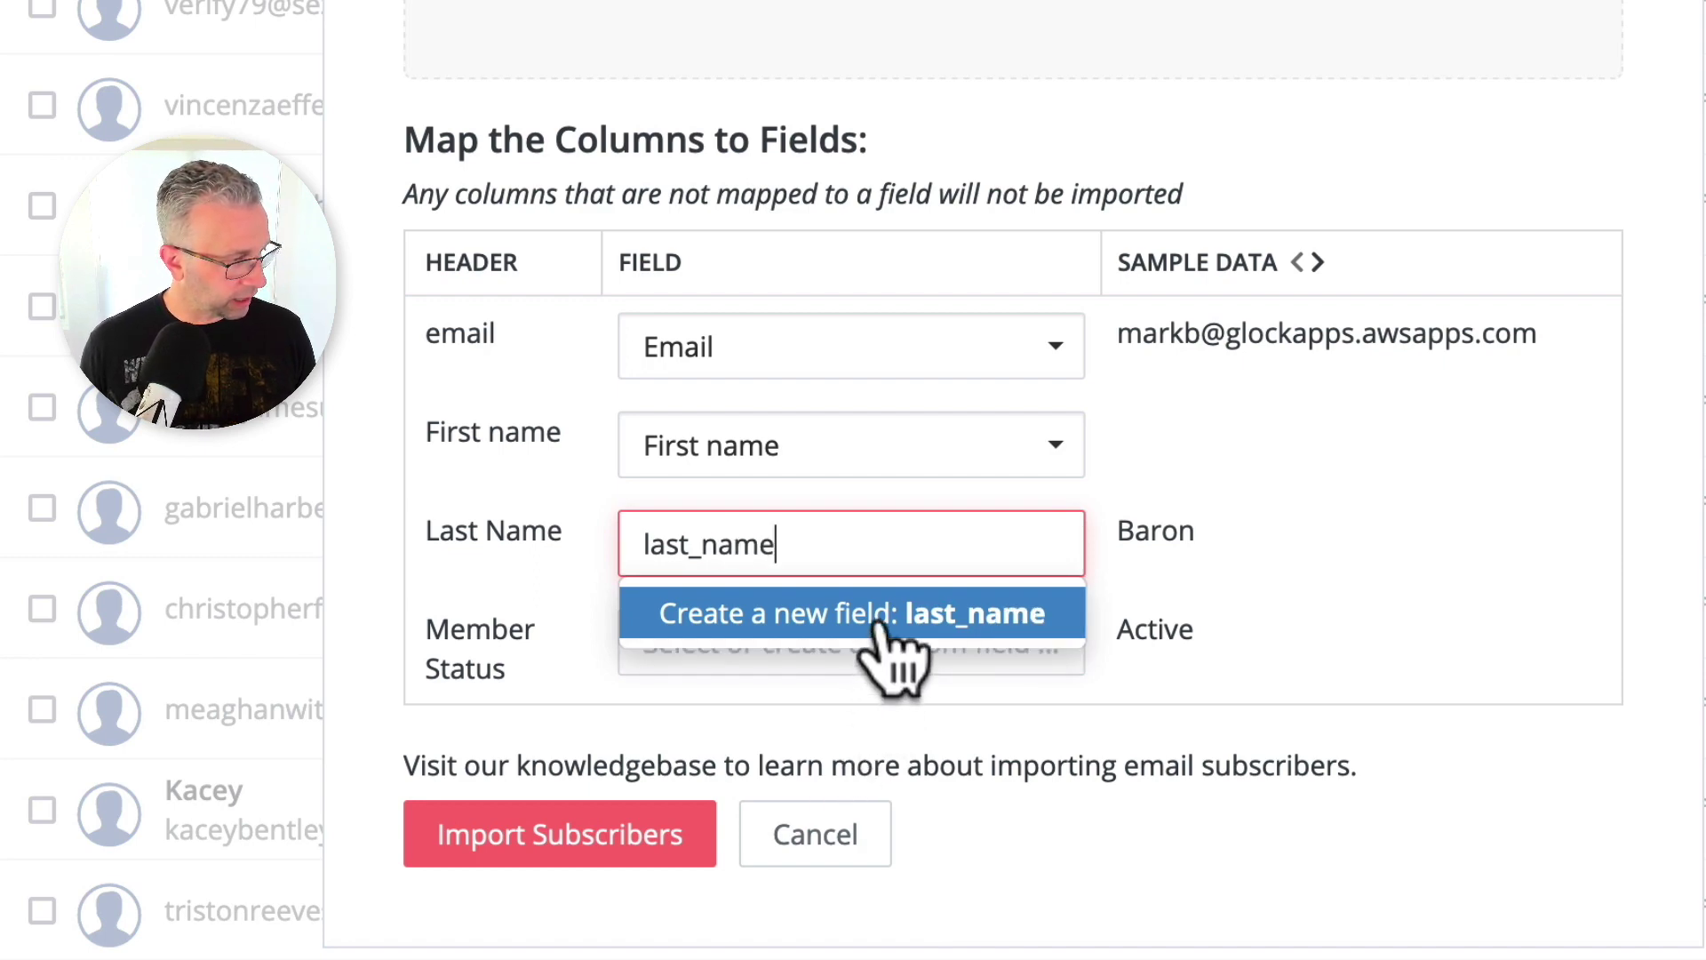
pyautogui.click(879, 622)
pyautogui.click(881, 649)
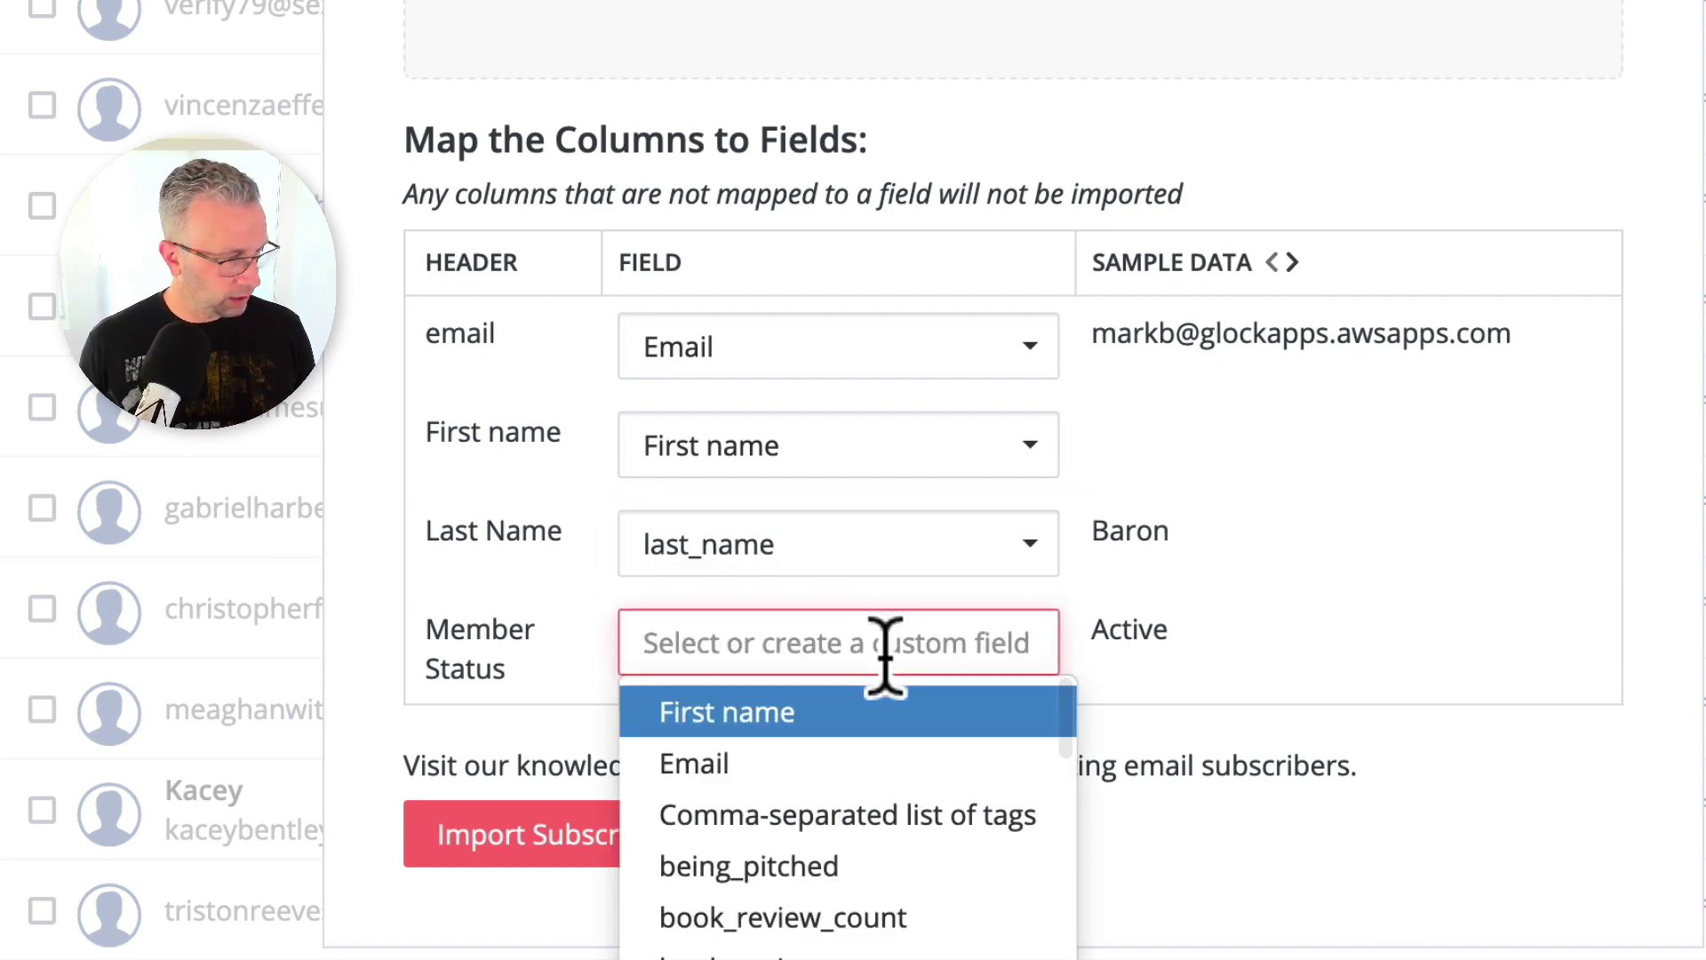
pyautogui.write('cu')
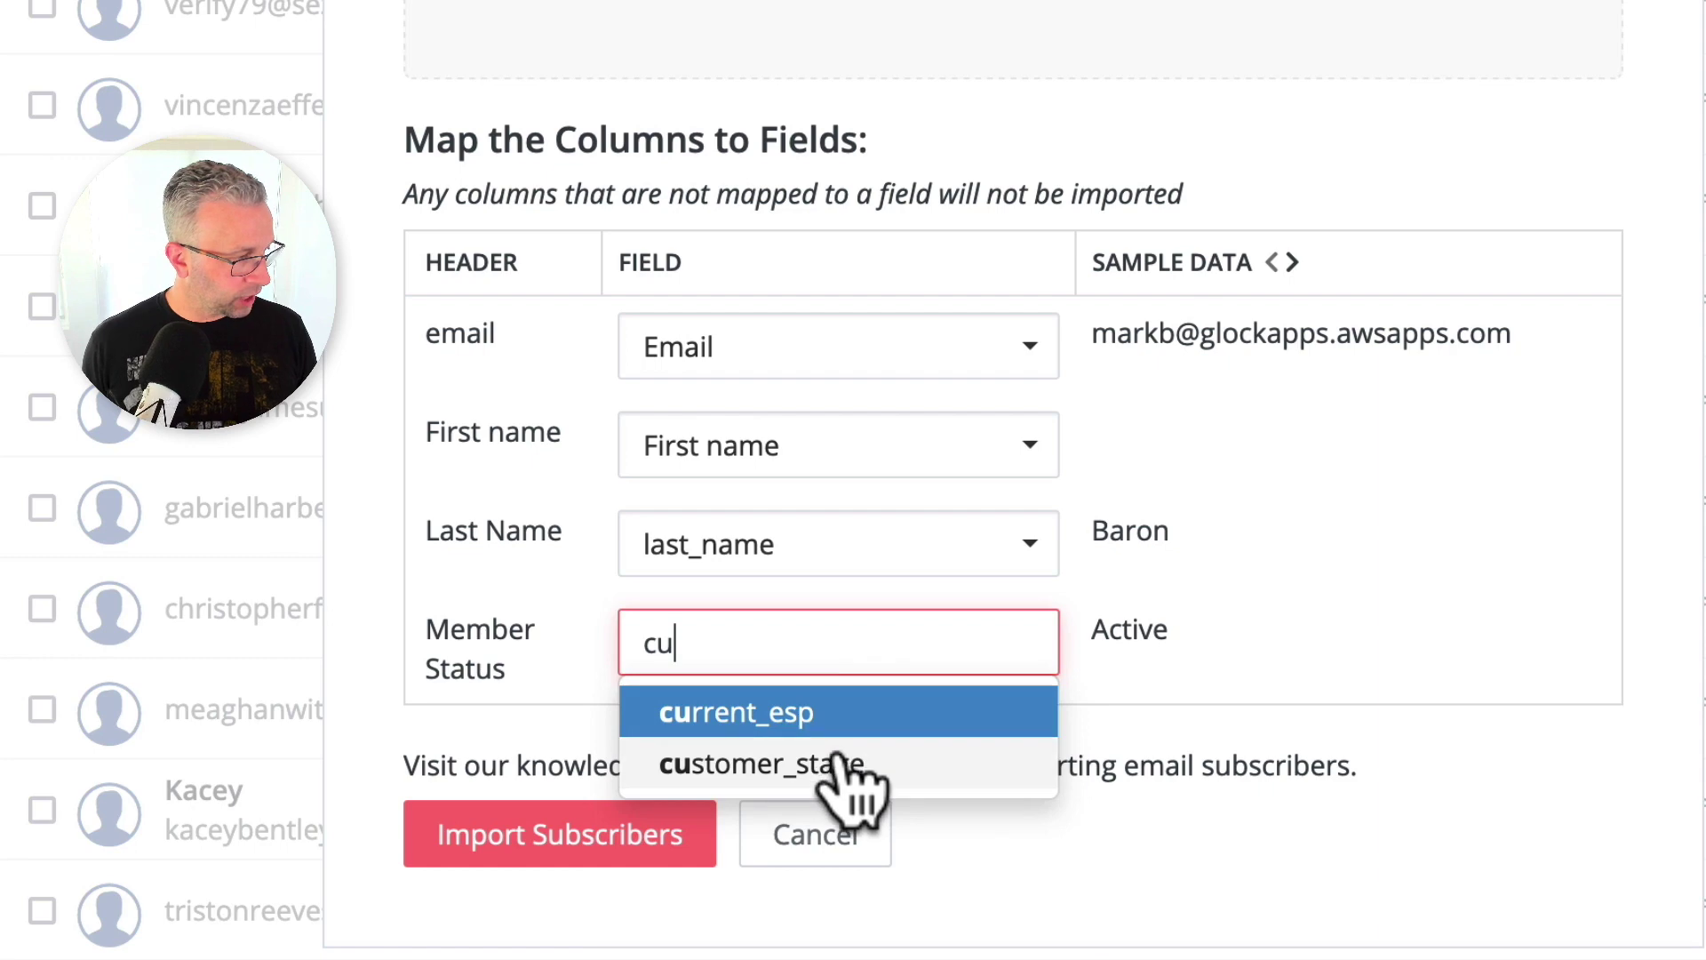
pyautogui.click(840, 764)
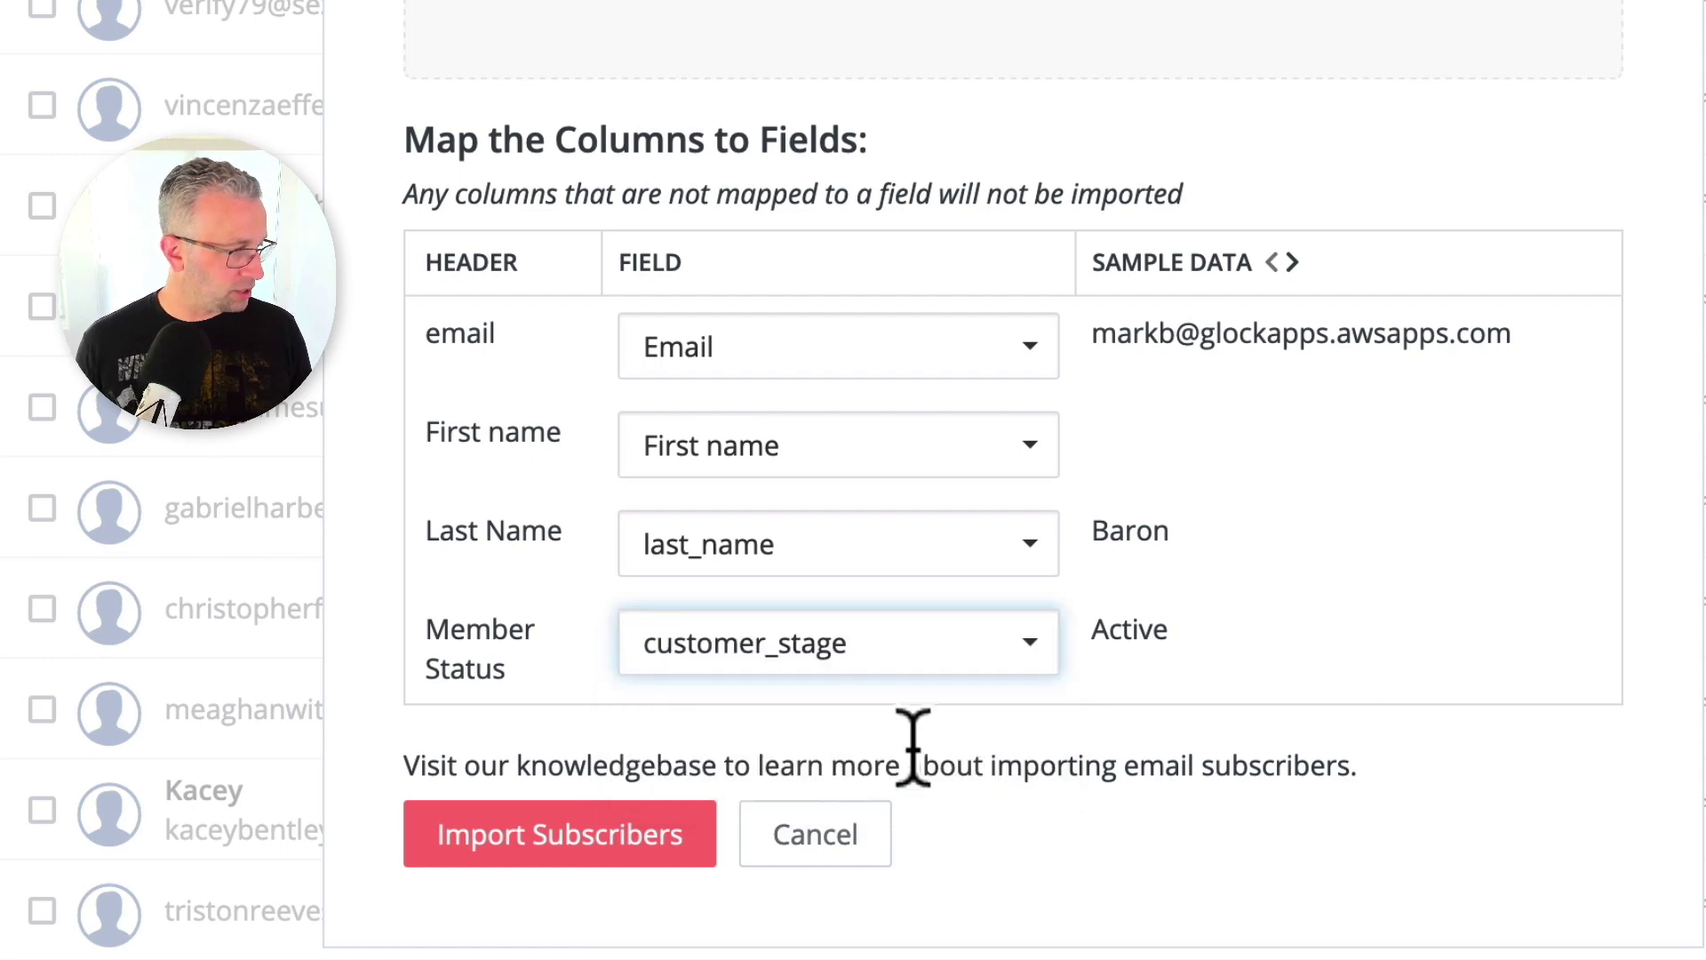
pyautogui.click(1164, 715)
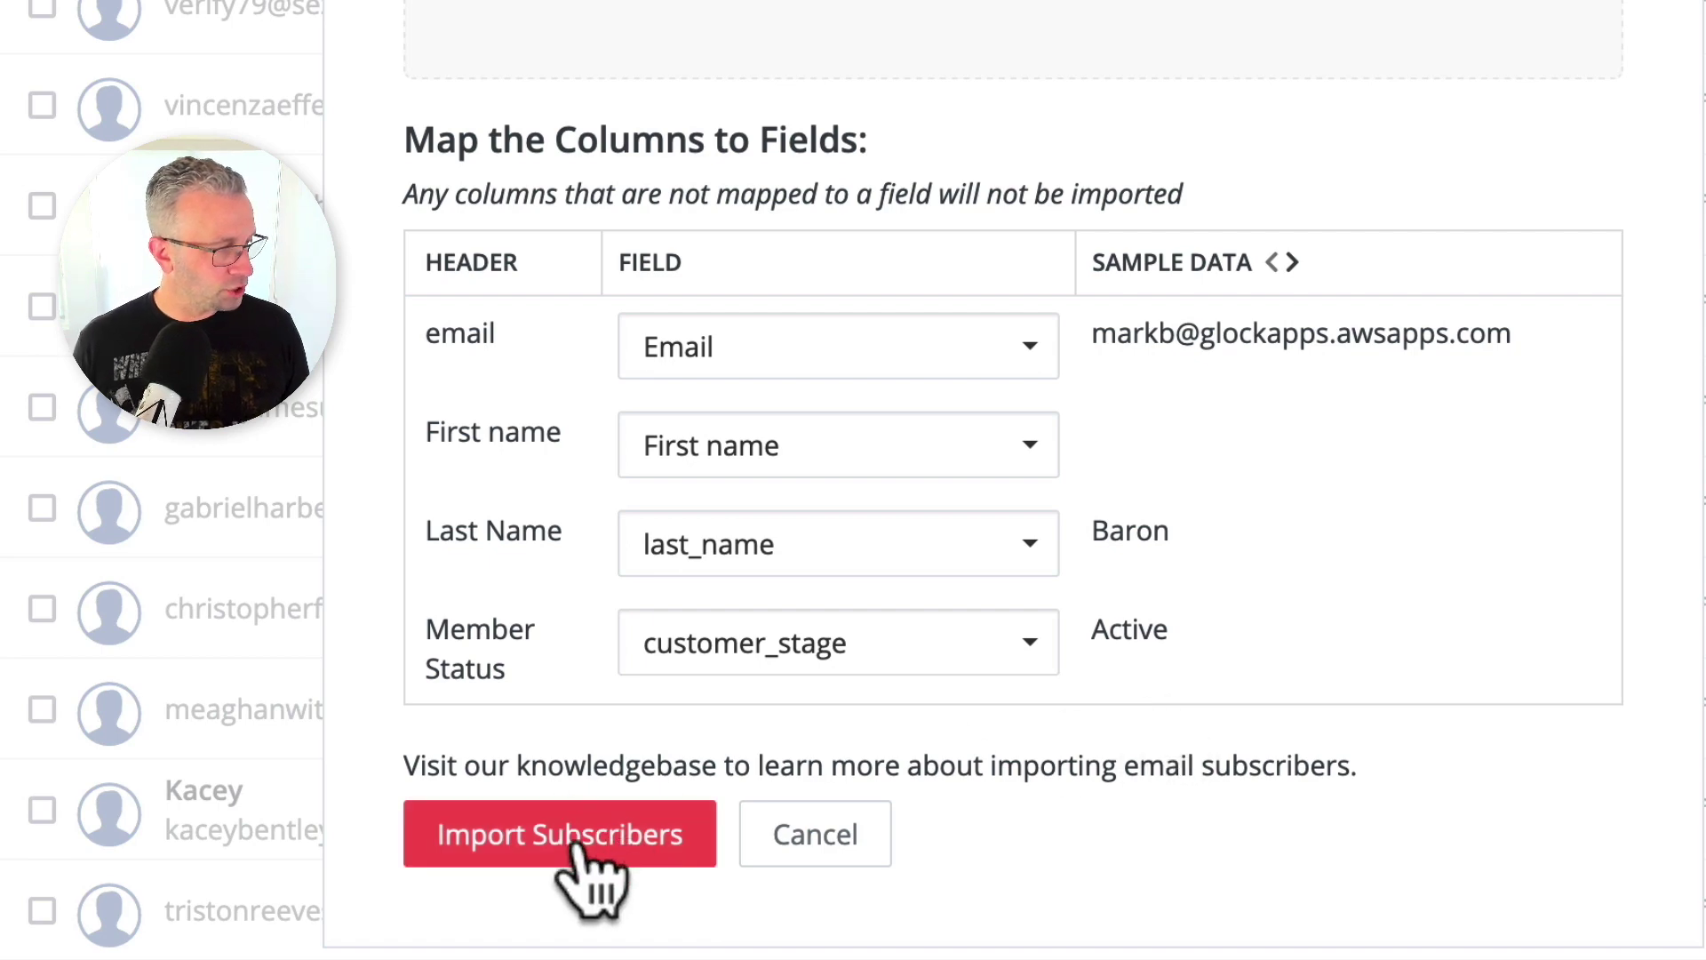